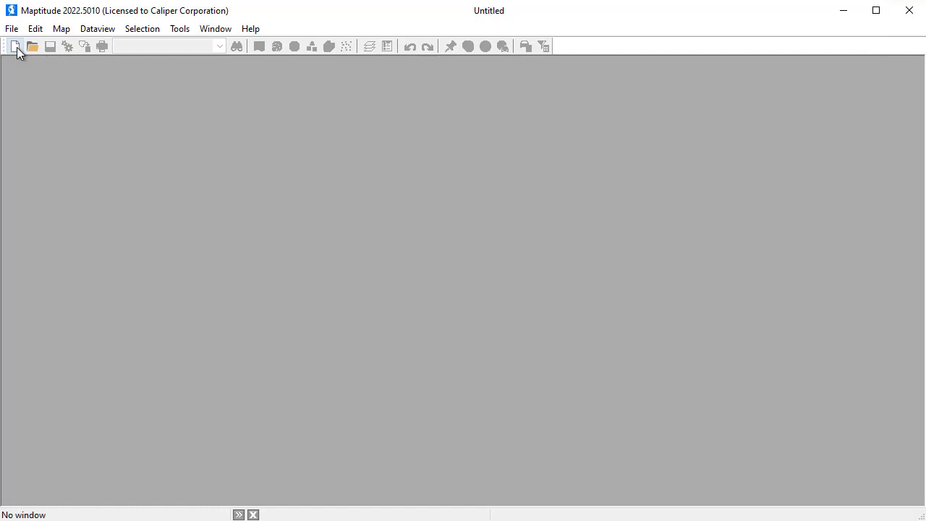
Start a new map of my data from the Customers sheet of Company Data Canada.xlsx
click(15, 46)
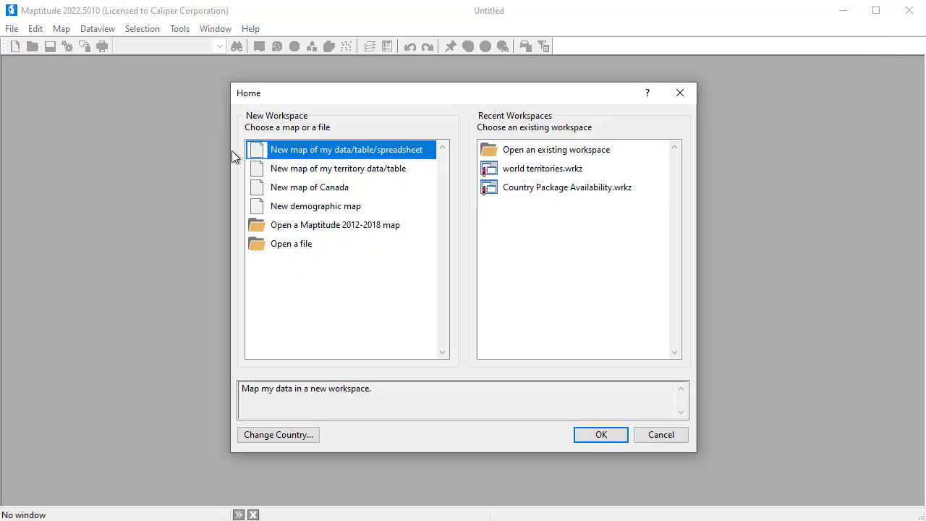
click(601, 435)
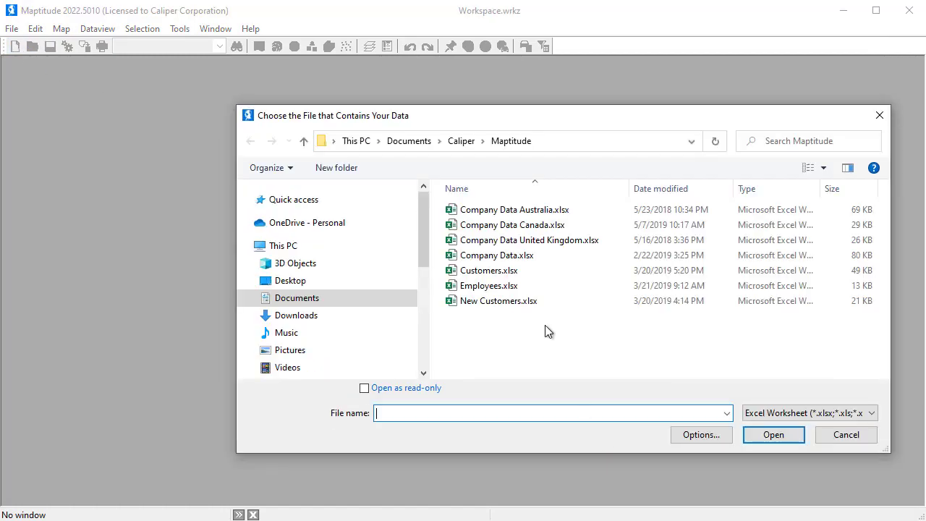
click(521, 226)
click(753, 433)
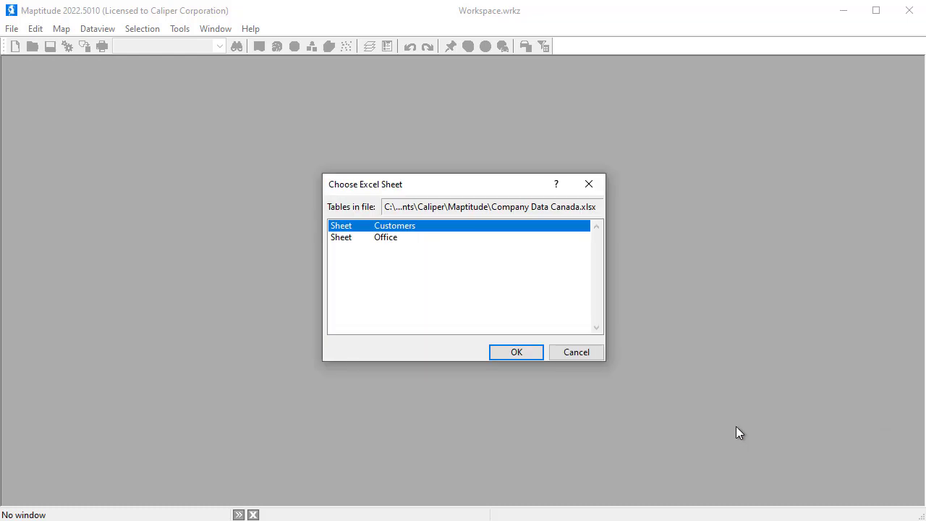
click(518, 352)
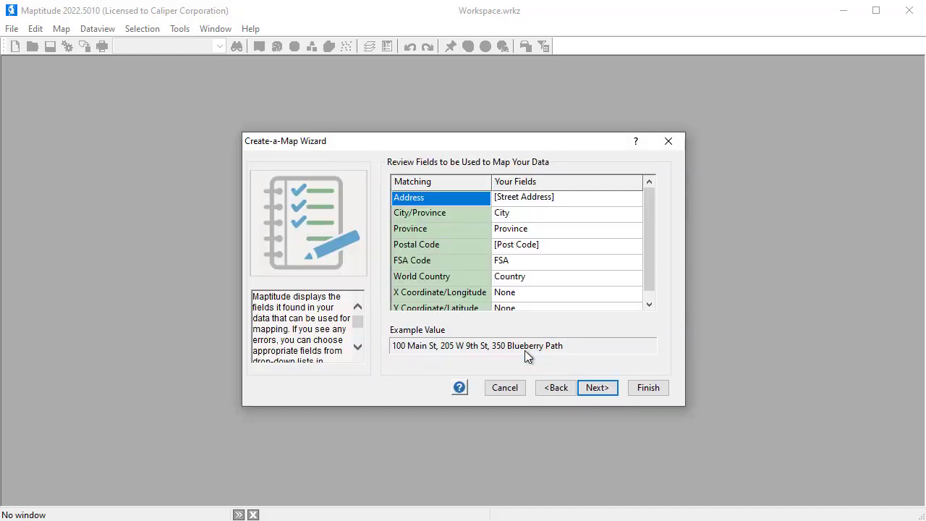
Locate customers by address and import them with no theme or analysis
click(598, 388)
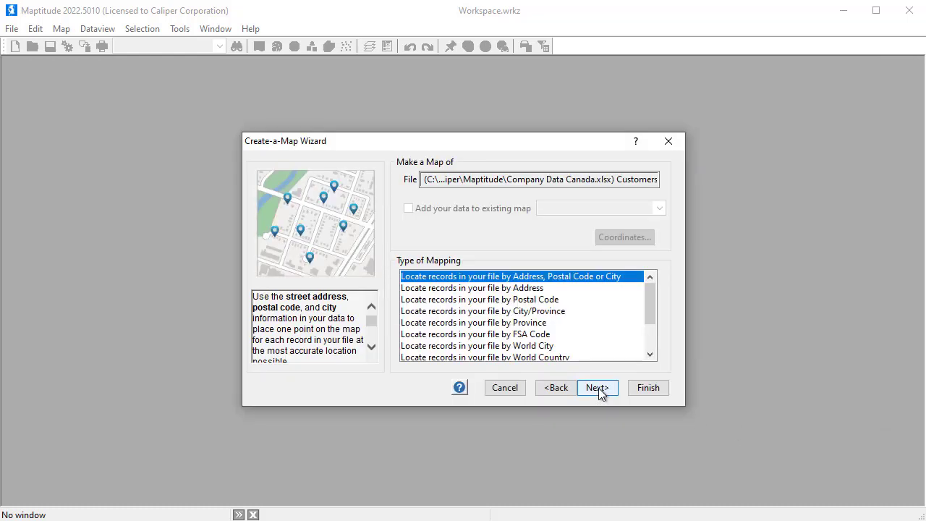
click(598, 389)
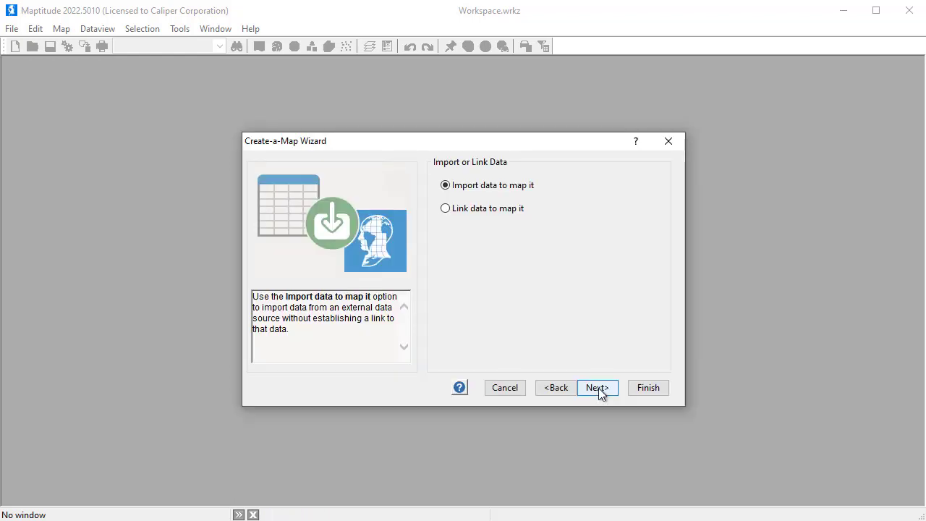
click(597, 389)
click(598, 389)
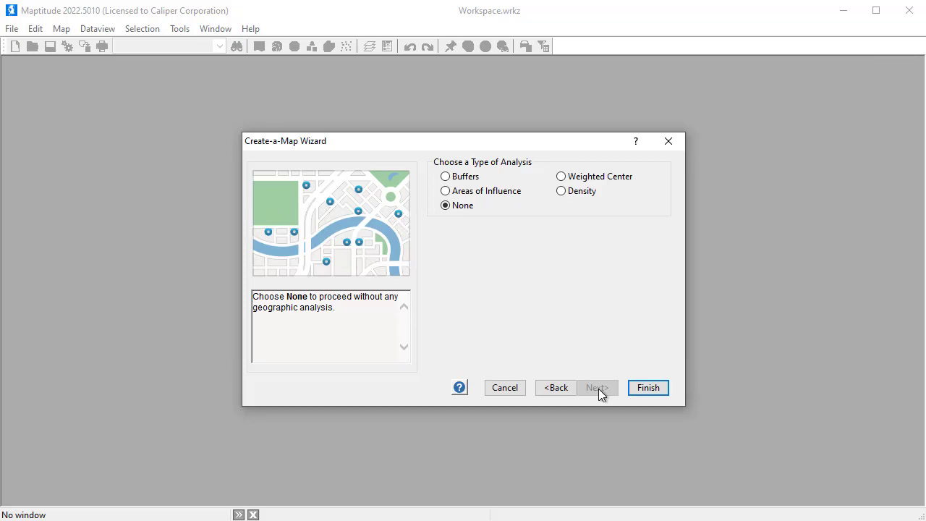
click(641, 388)
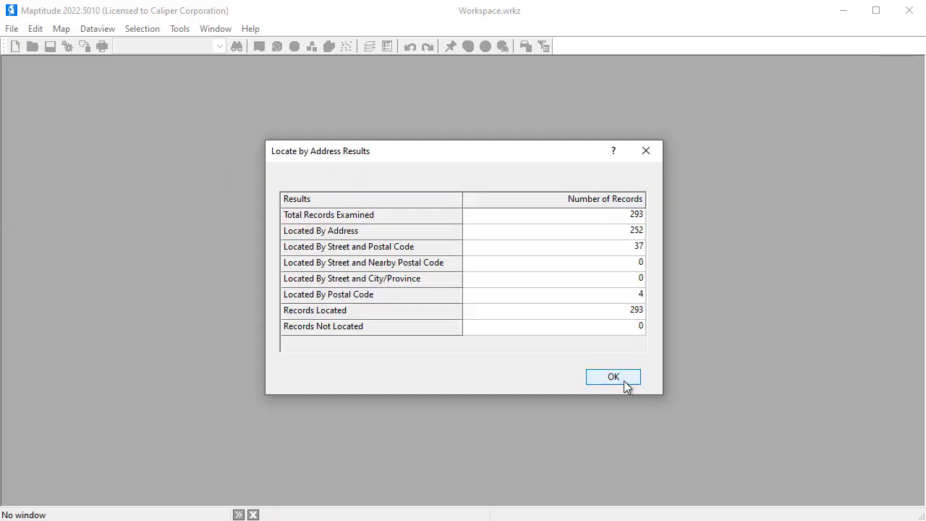
click(614, 378)
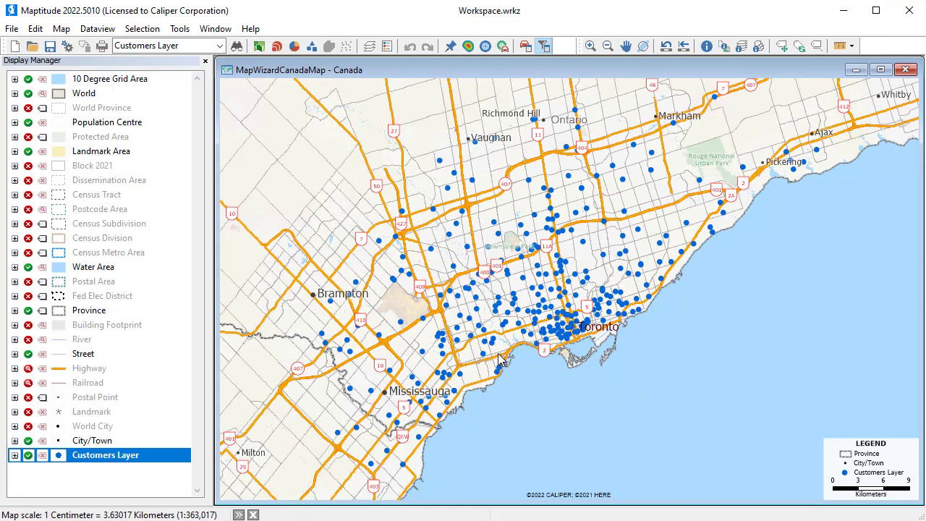
Add the Customers sheet of Company Data Canada.xlsx as imported FSA Code boundaries
click(60, 28)
click(85, 84)
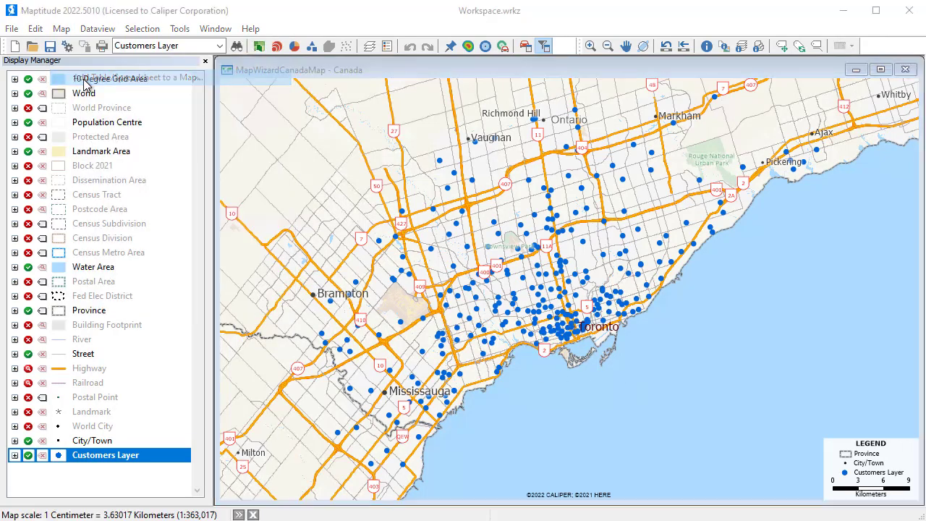
click(262, 160)
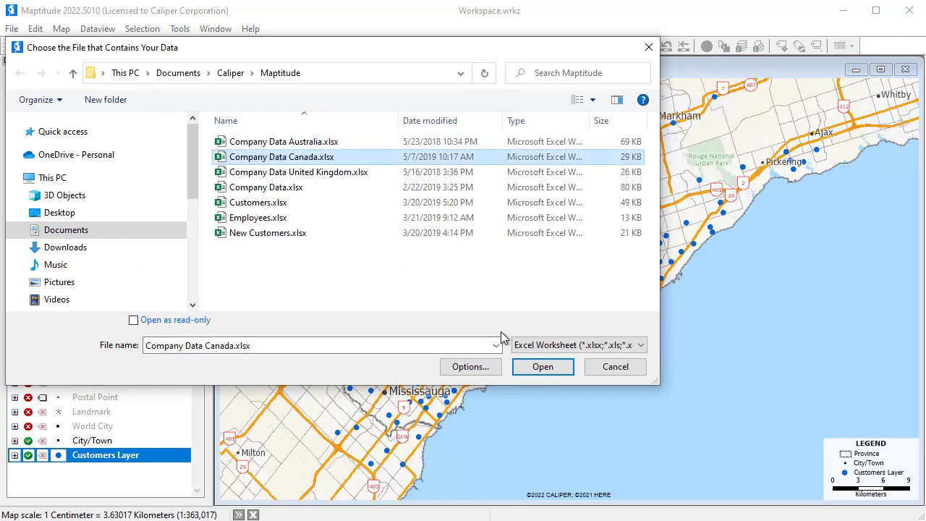
click(542, 367)
click(527, 355)
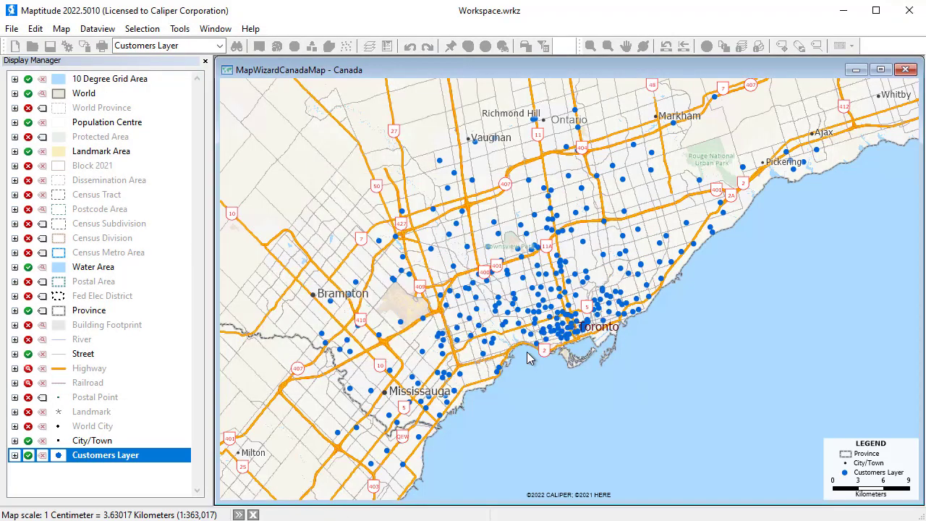
click(598, 388)
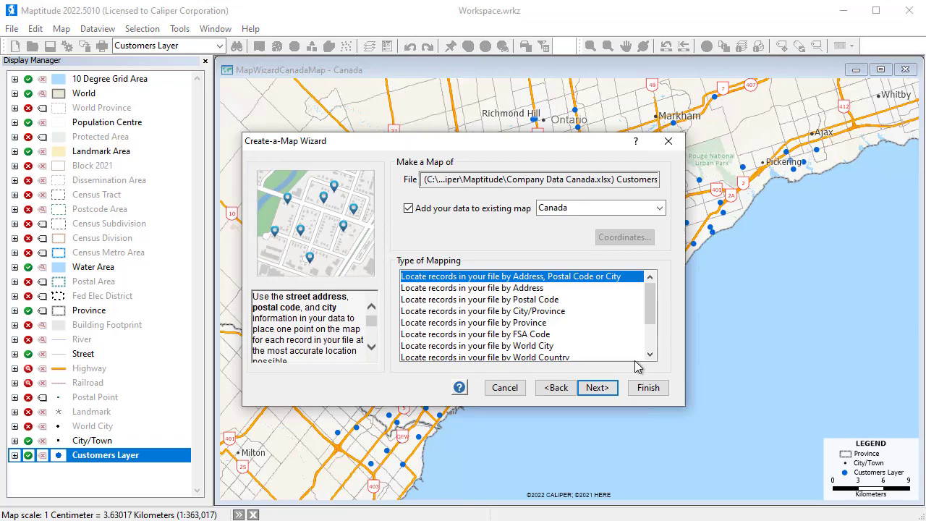
drag(651, 304, 652, 342)
click(569, 341)
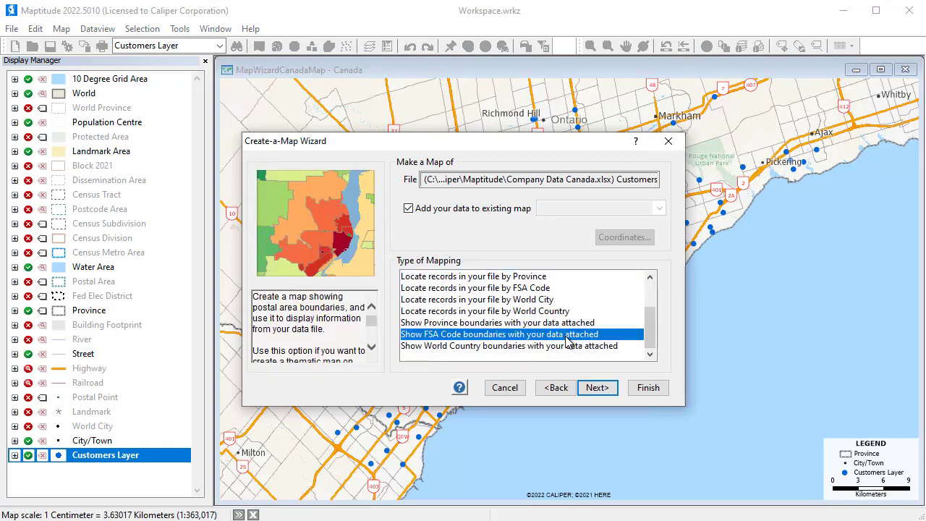
click(604, 389)
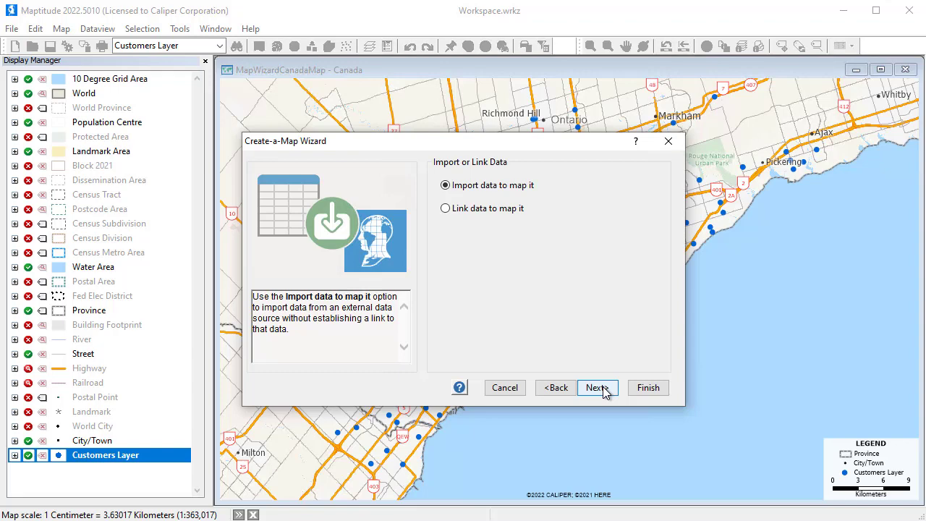
click(603, 388)
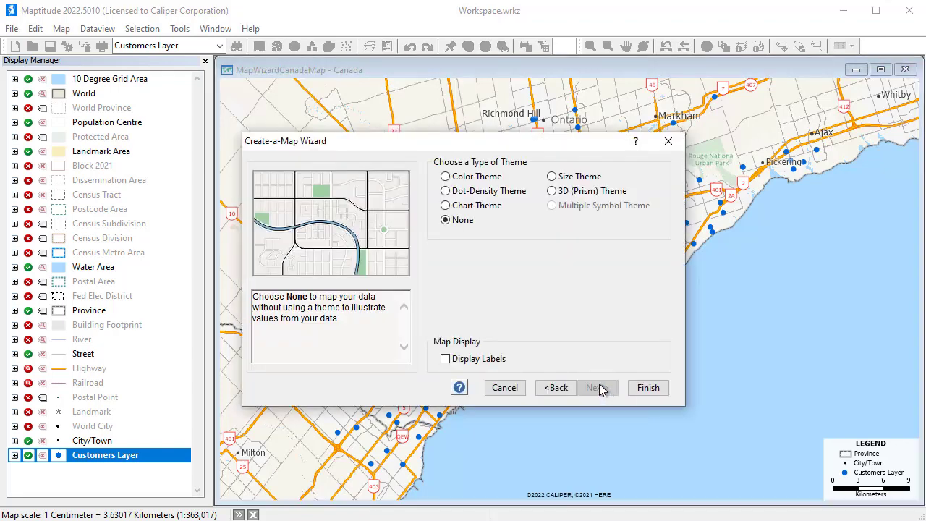
Shade the FSA boundaries with a Color Theme based on Sales
click(472, 180)
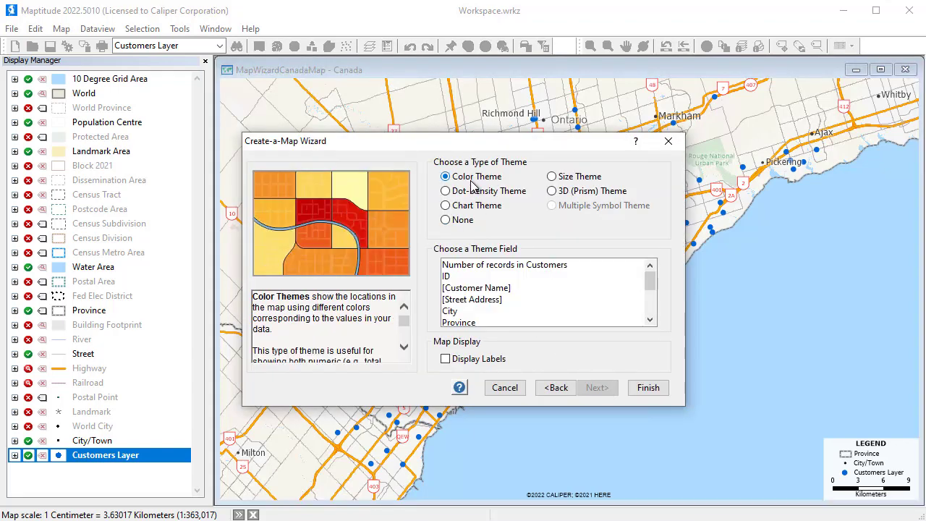
scroll(650, 317, down, 1)
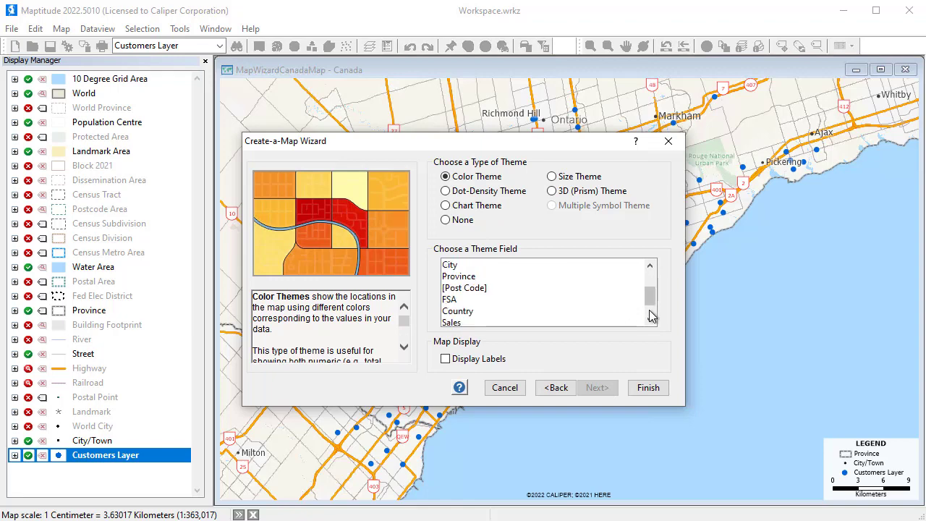
click(625, 321)
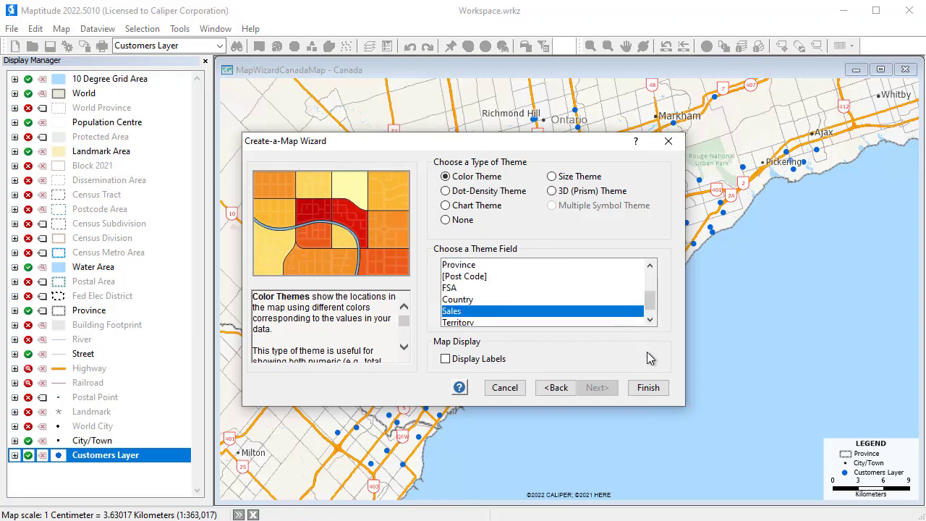
click(648, 388)
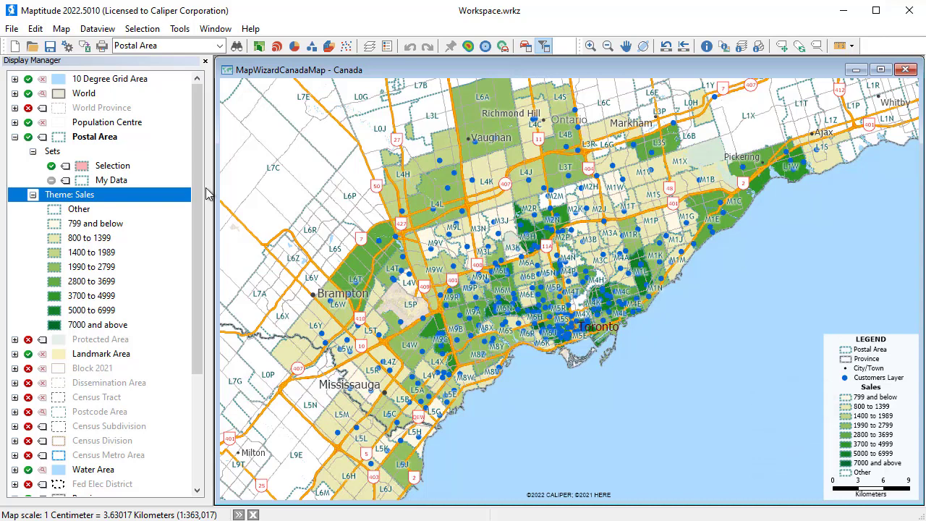
Add the Office sheet of Company Data Canada.xlsx to the map
click(61, 29)
click(90, 78)
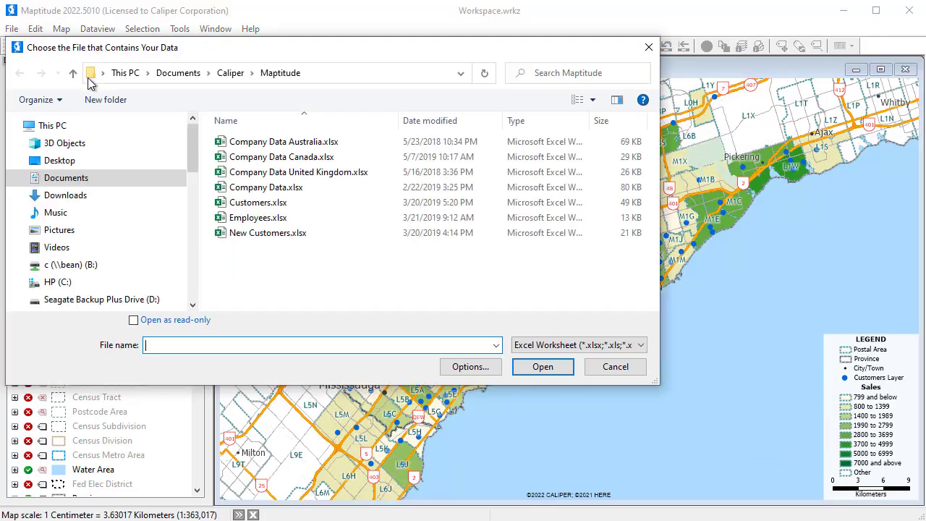
click(239, 158)
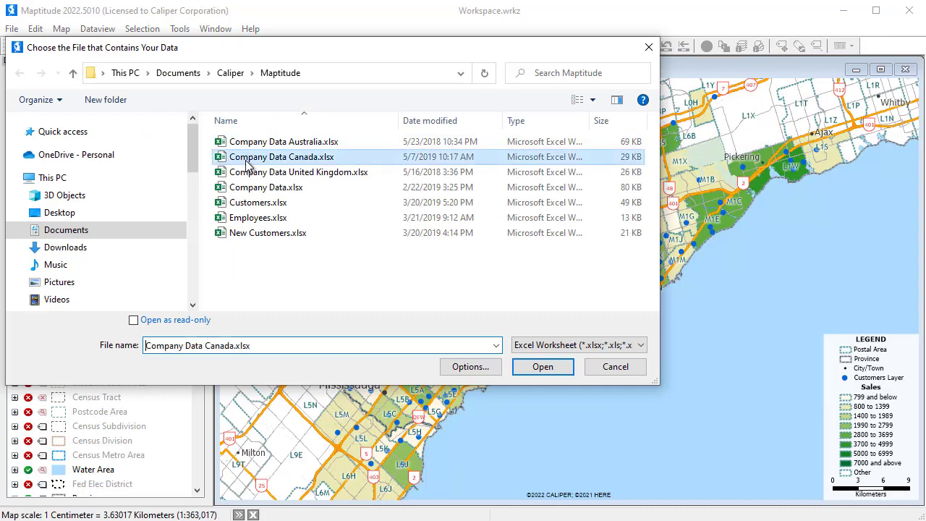
click(540, 369)
click(429, 239)
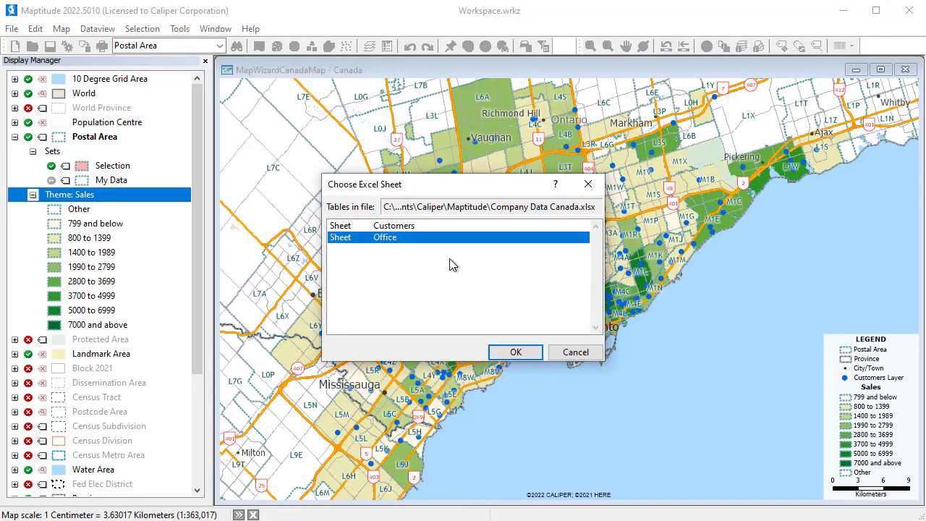
click(512, 352)
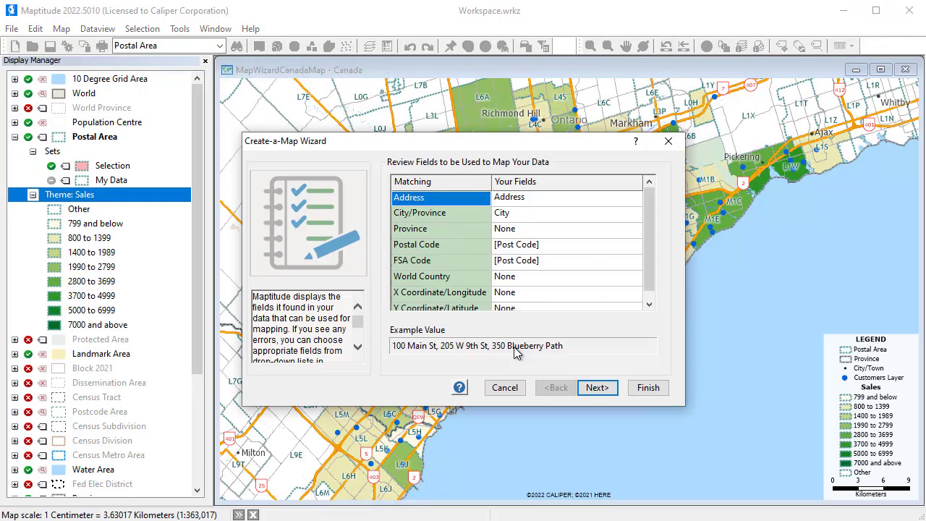
Locate offices by address with no theme, labelled by Office Name
click(596, 387)
click(536, 278)
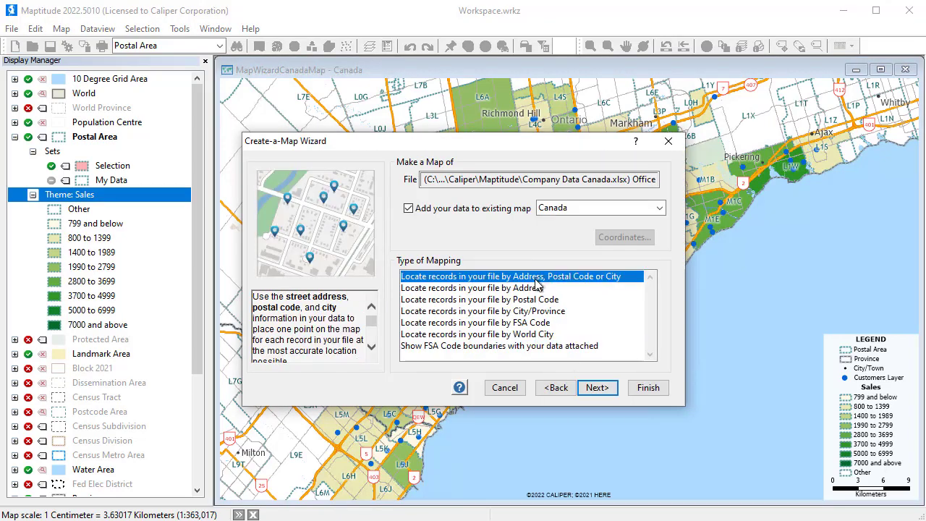
click(595, 388)
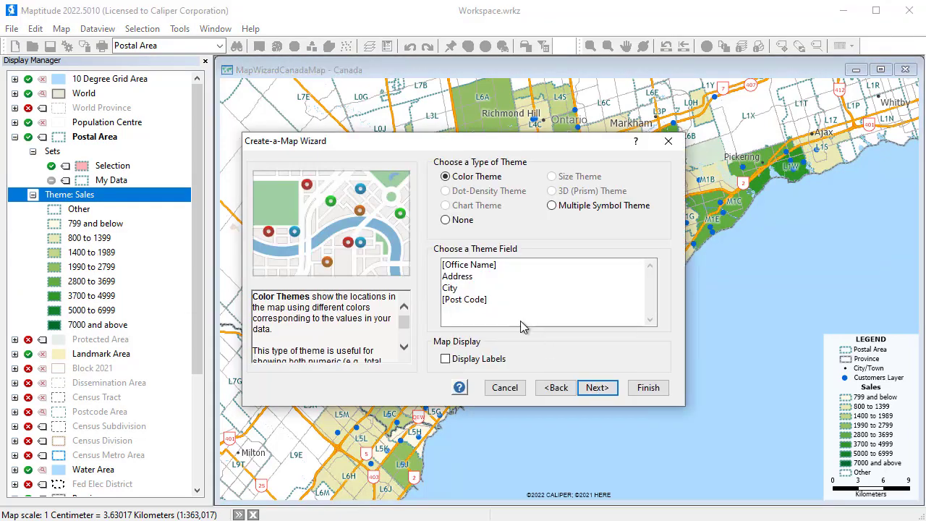
click(467, 229)
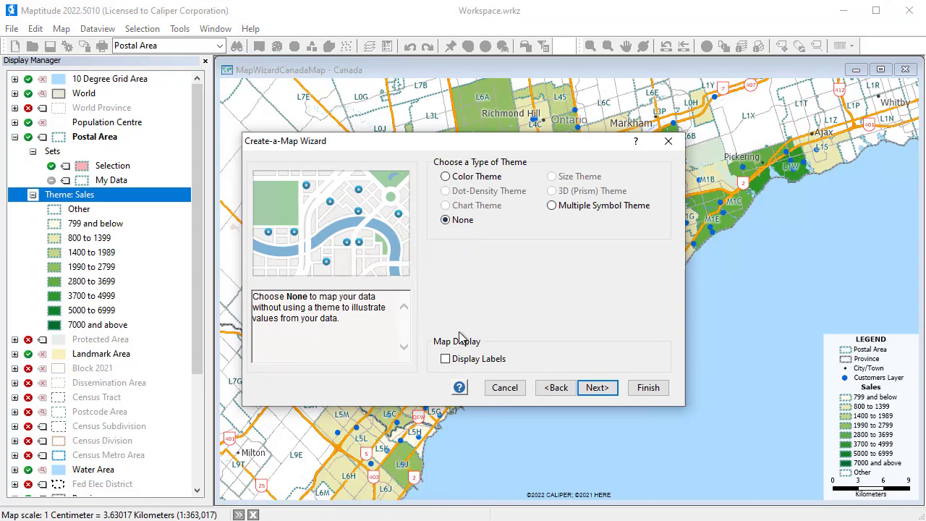
click(447, 361)
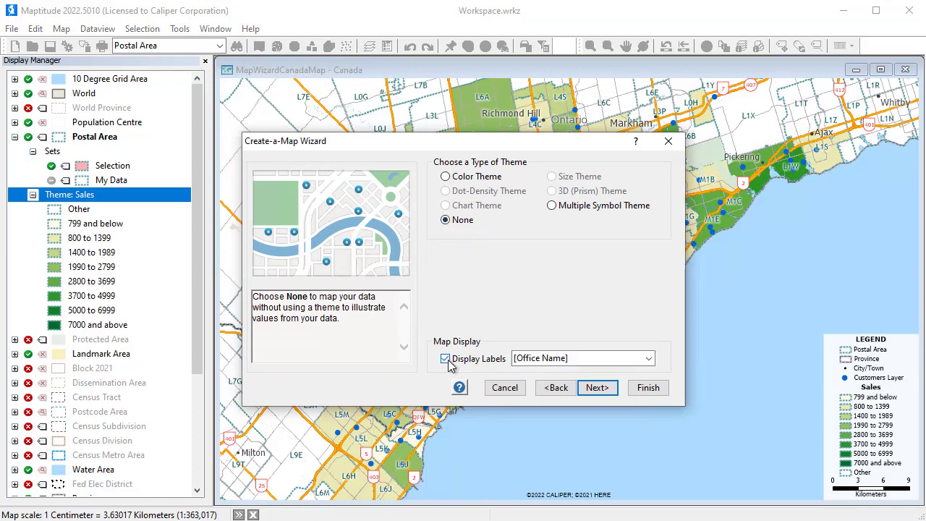
click(596, 388)
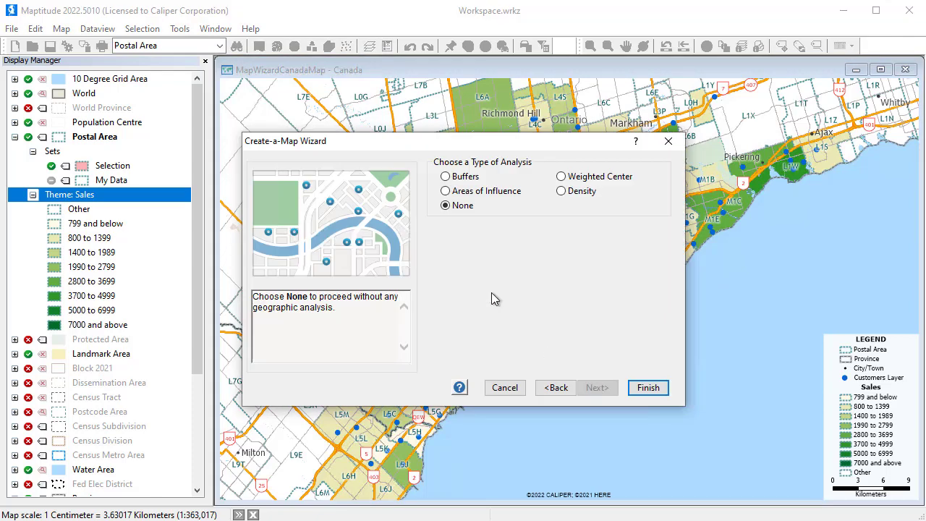
Draw 5 and 10 km buffers around the offices with Calculate Population (Overlay)
click(448, 177)
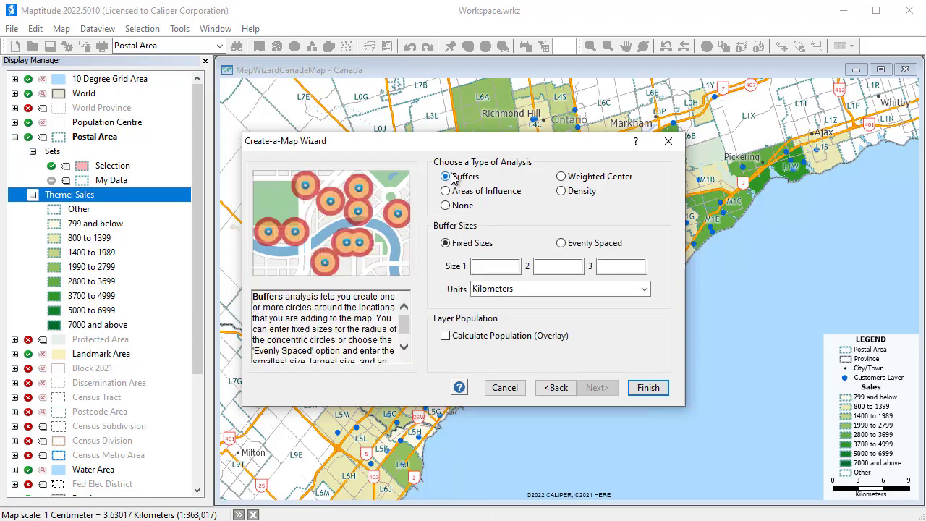
click(490, 269)
text(5)
click(546, 268)
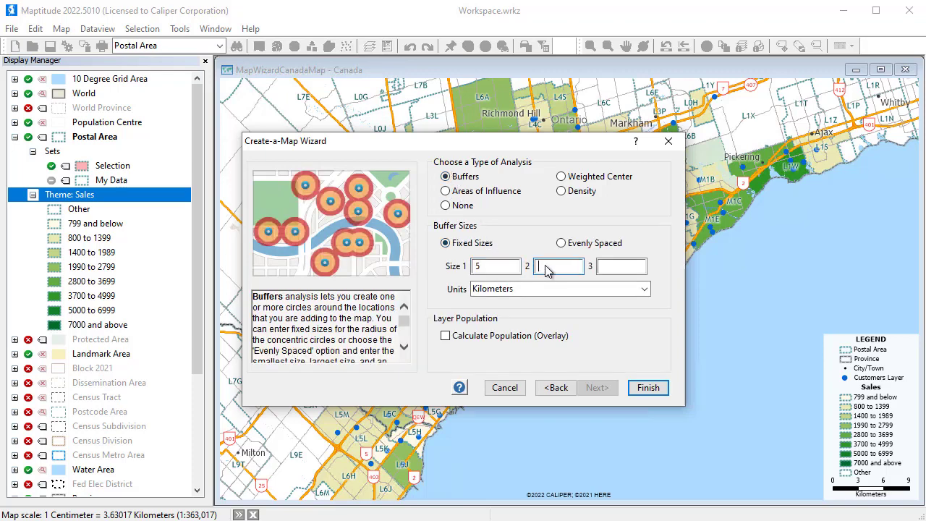
text(10)
click(447, 338)
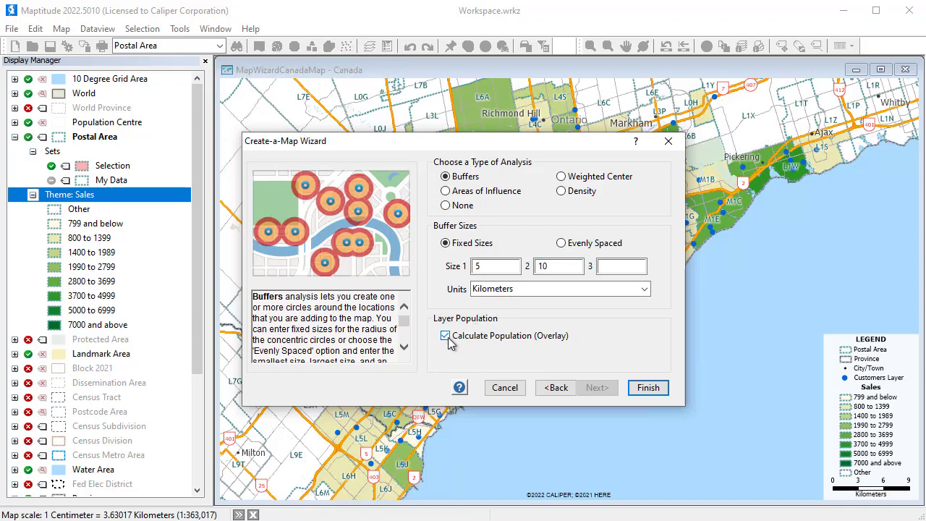
click(638, 390)
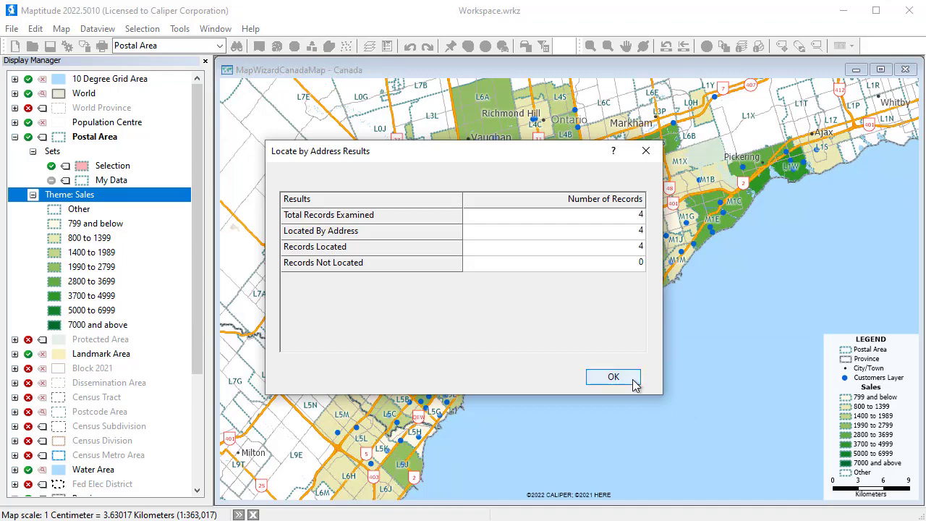
Scroll through the Buffer Report's map and demographics, then close the preview
click(633, 379)
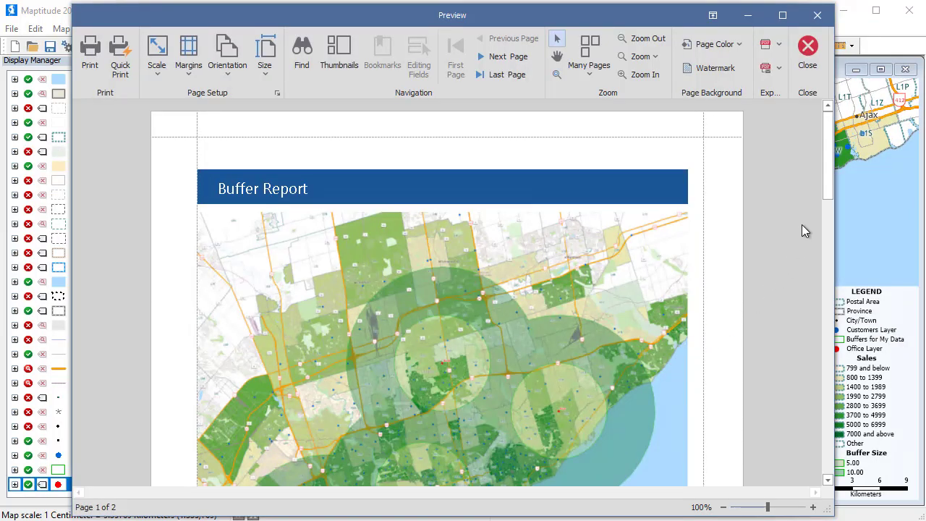
drag(828, 171, 826, 429)
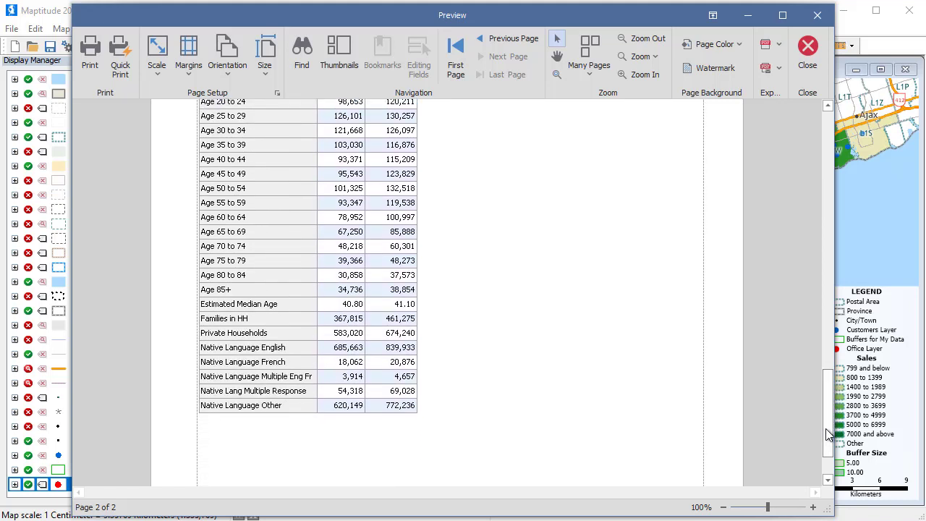
click(808, 61)
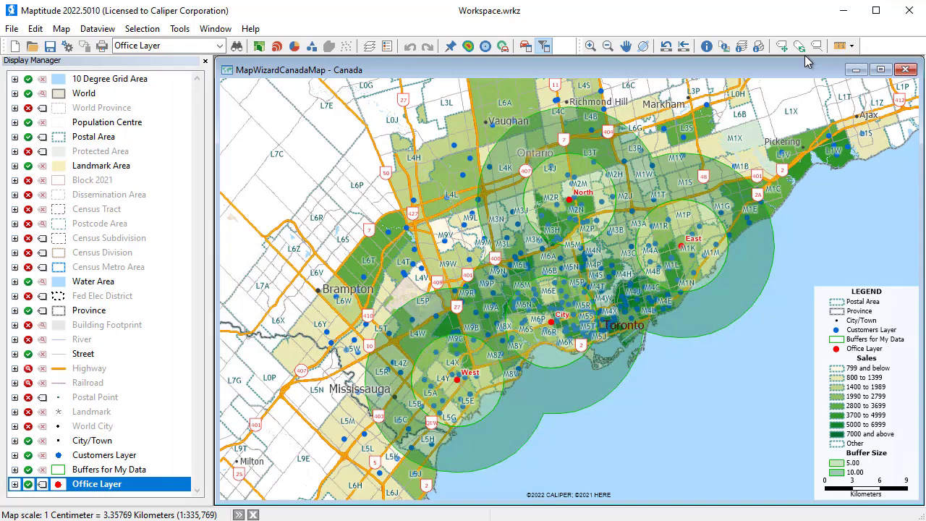
Style Office Layer markers as orange circle-with-dot symbols at size 14
click(57, 485)
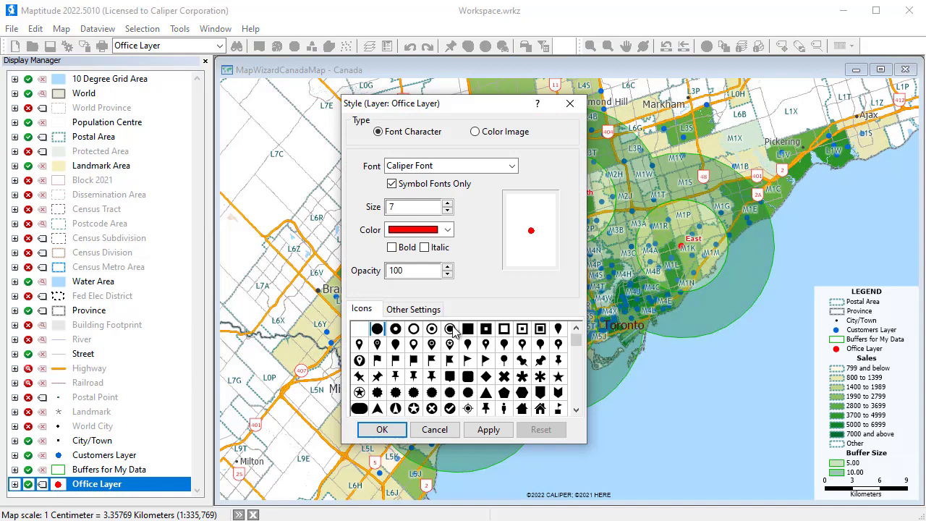
click(450, 329)
click(449, 230)
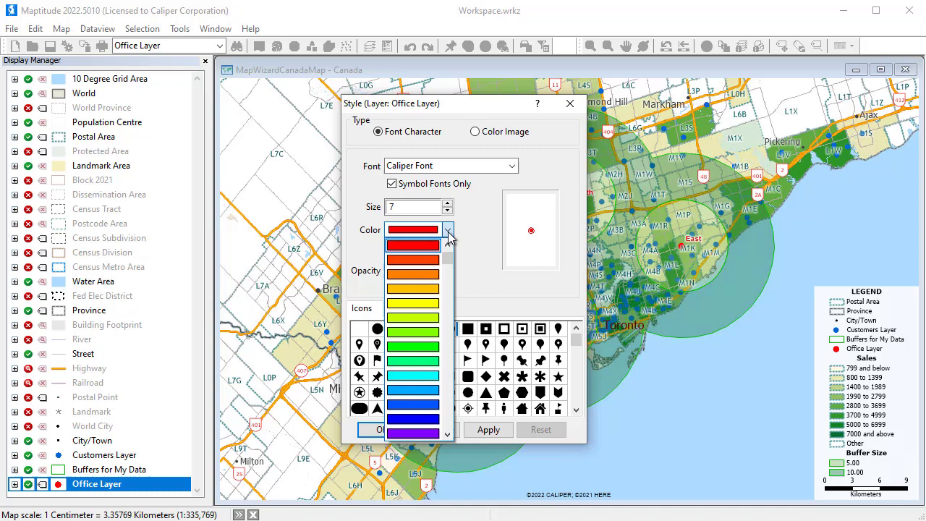
click(418, 271)
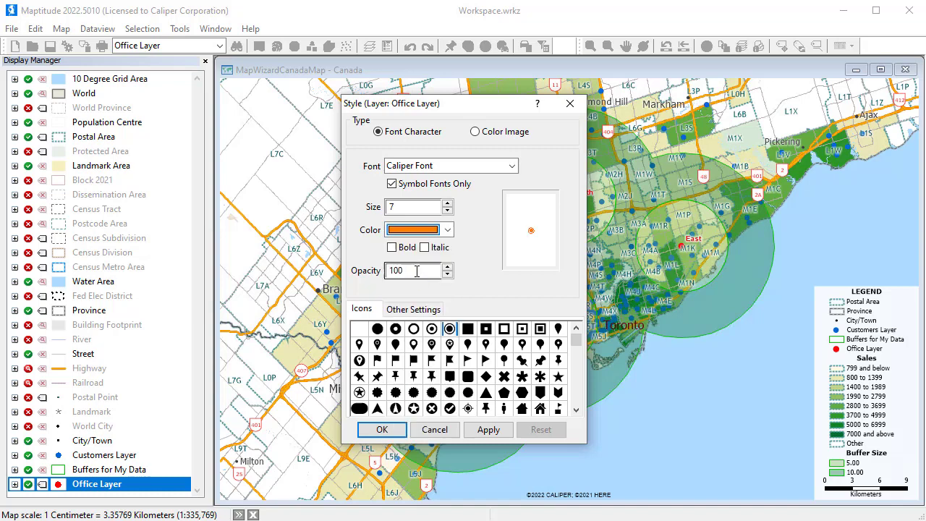
click(448, 204)
click(448, 204)
click(448, 205)
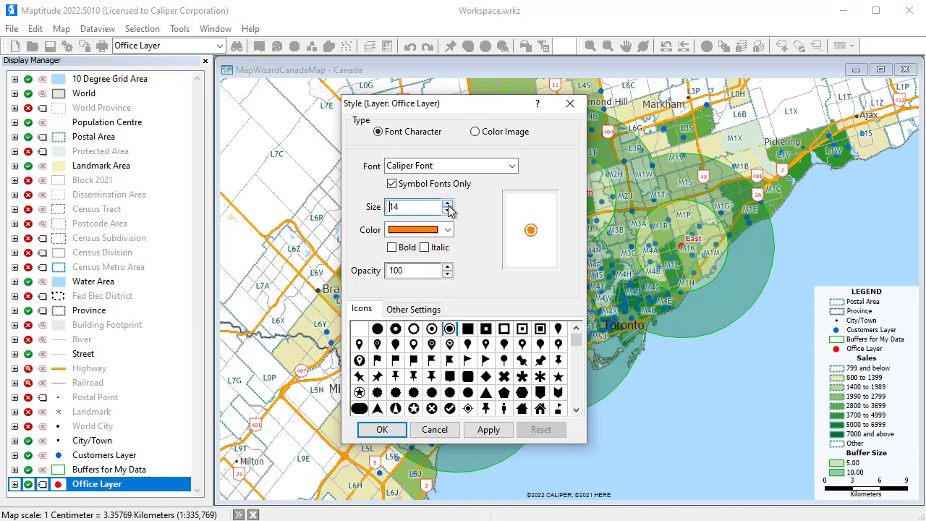
click(382, 429)
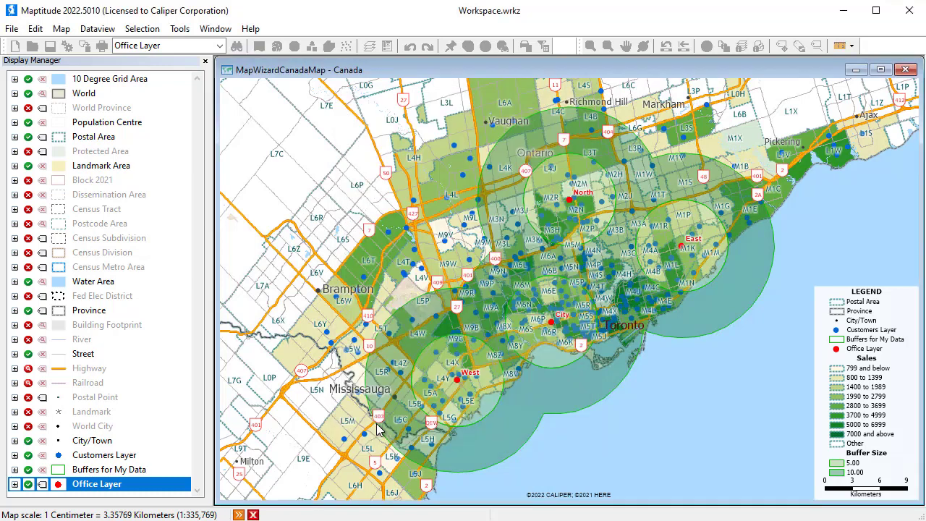
Set the office name labels to orange-red at size 18
click(44, 485)
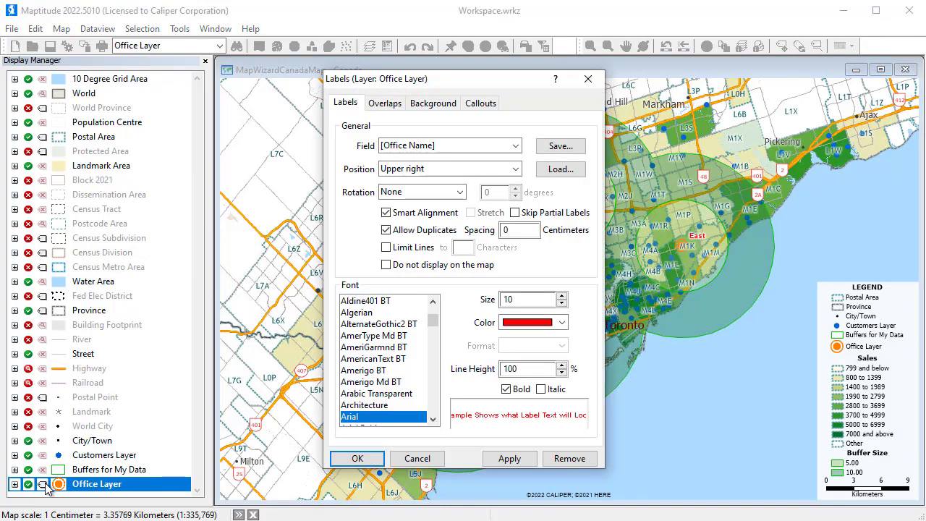
click(563, 322)
click(550, 347)
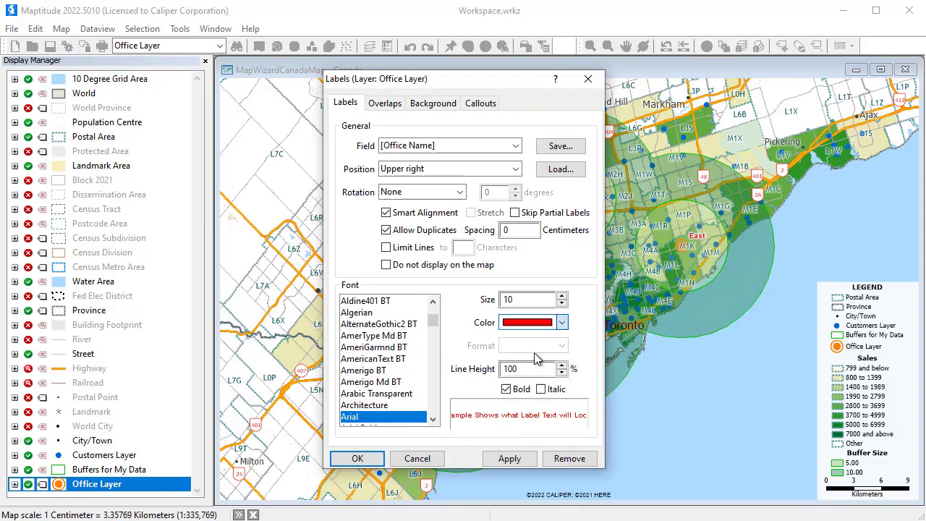
click(563, 296)
click(563, 296)
click(563, 296)
click(564, 296)
click(563, 296)
click(563, 296)
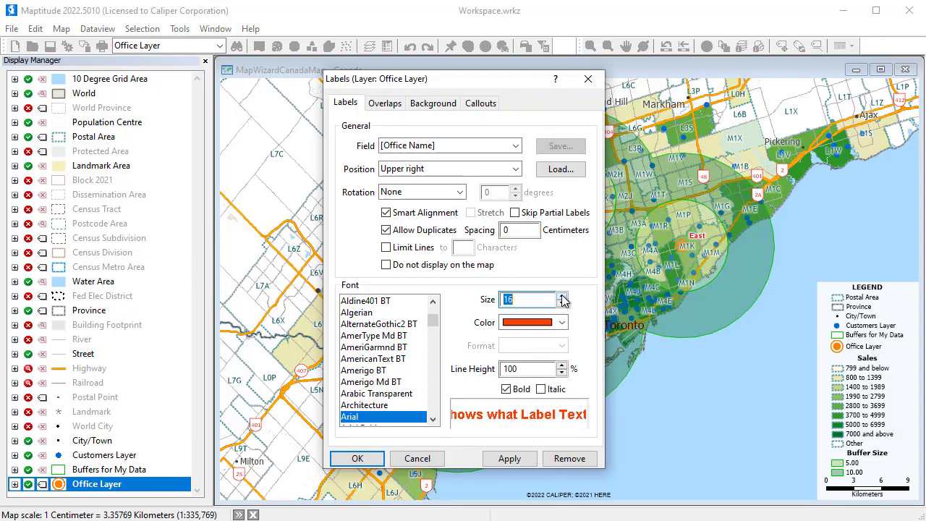
click(563, 296)
click(564, 296)
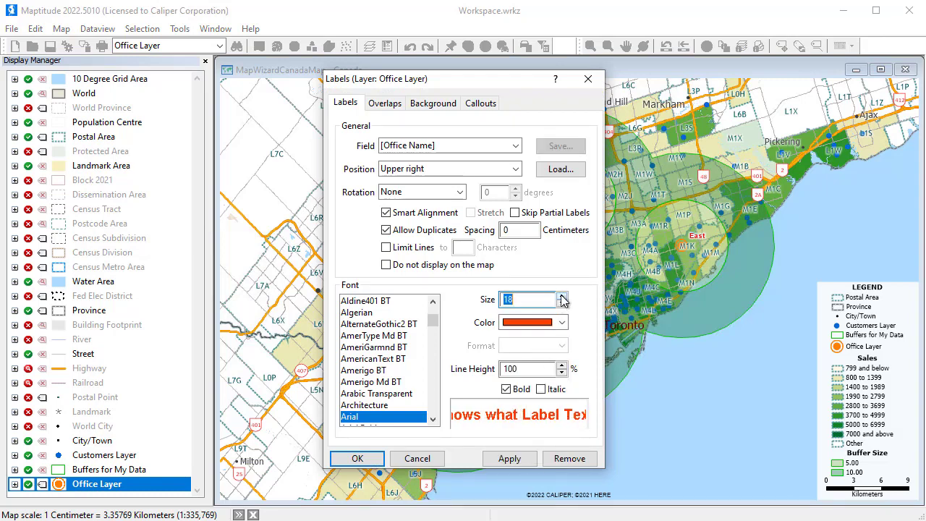
click(365, 458)
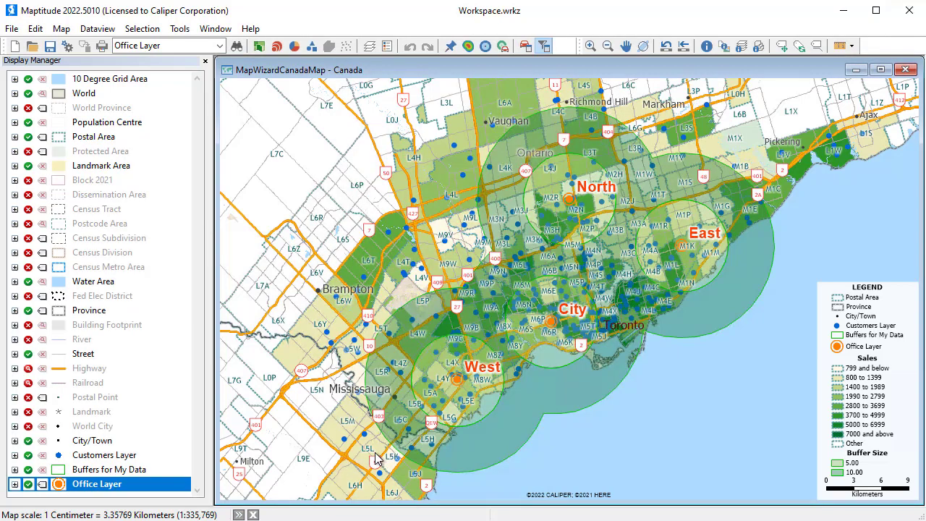
Hide the Buffers for My Data and Postal Area layers
click(27, 470)
click(28, 470)
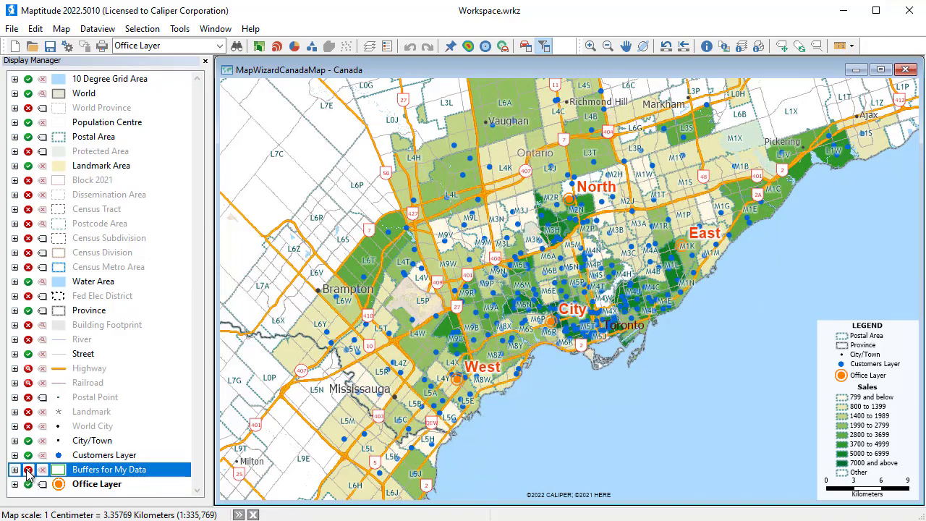
click(27, 138)
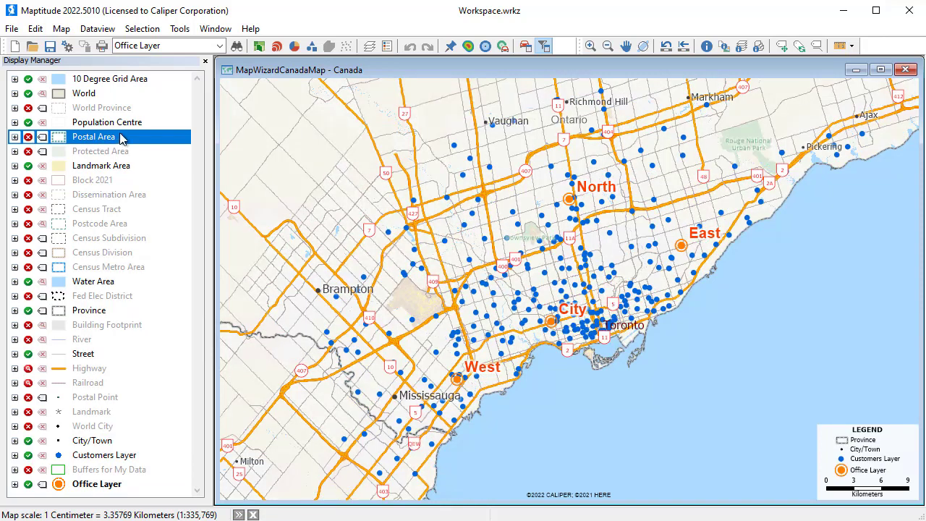
Set up 3 drive-time rings of 10 minutes around the Office Layer locations
click(504, 46)
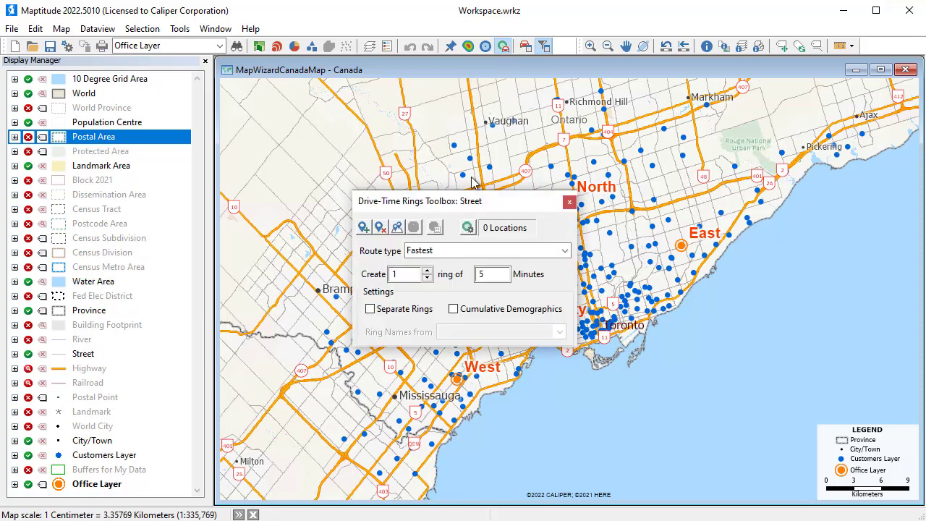
drag(471, 201, 767, 117)
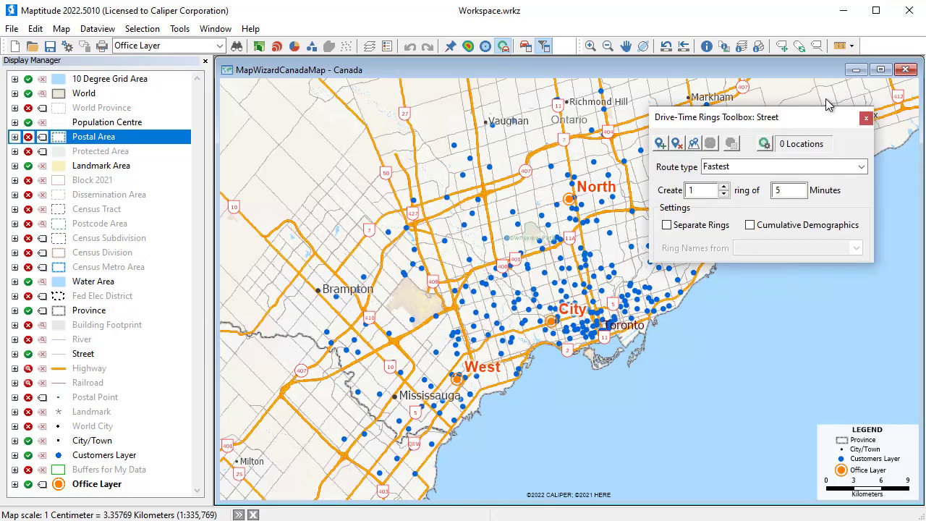
click(695, 143)
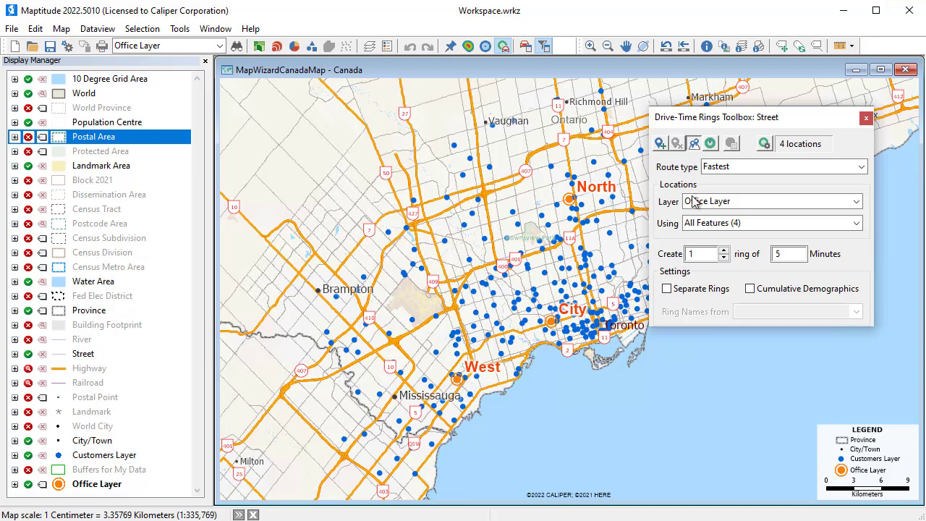
click(724, 249)
click(725, 250)
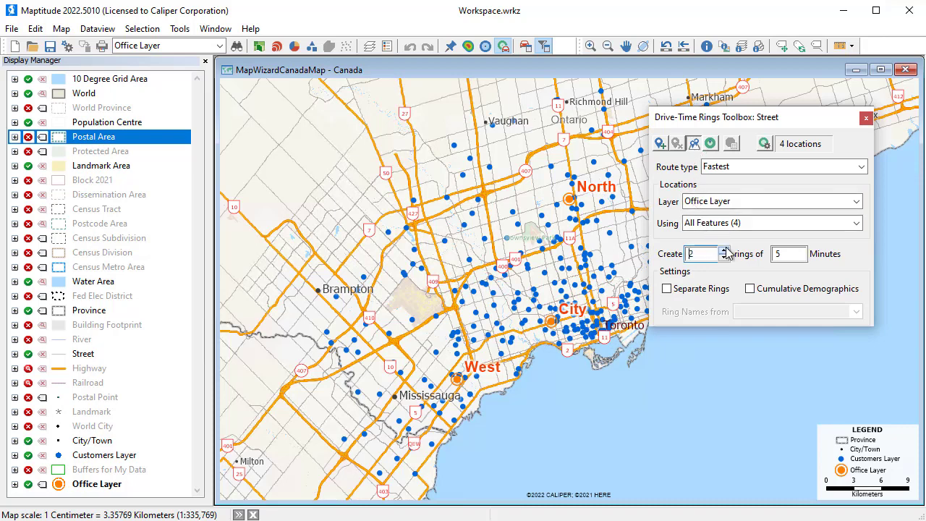
click(779, 257)
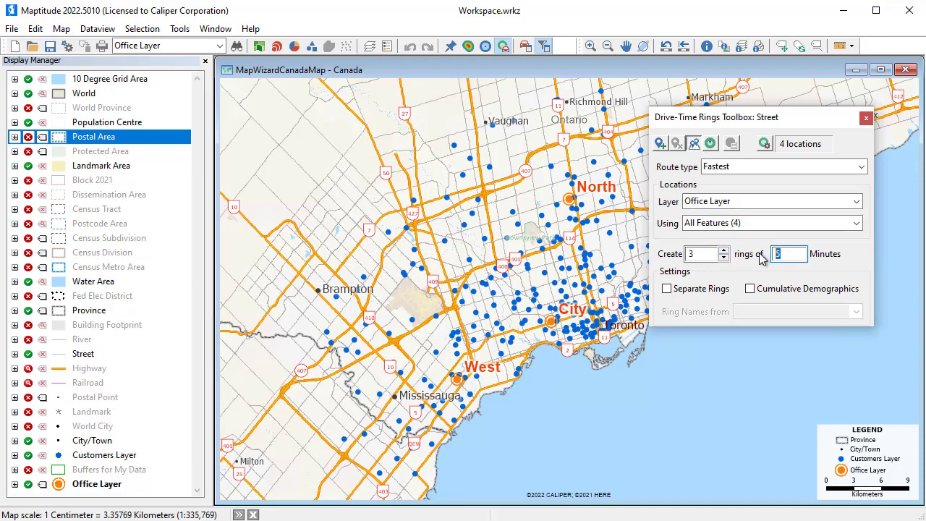
text(10)
Set the rings' Feature Count Layer to Customers Layer
click(765, 144)
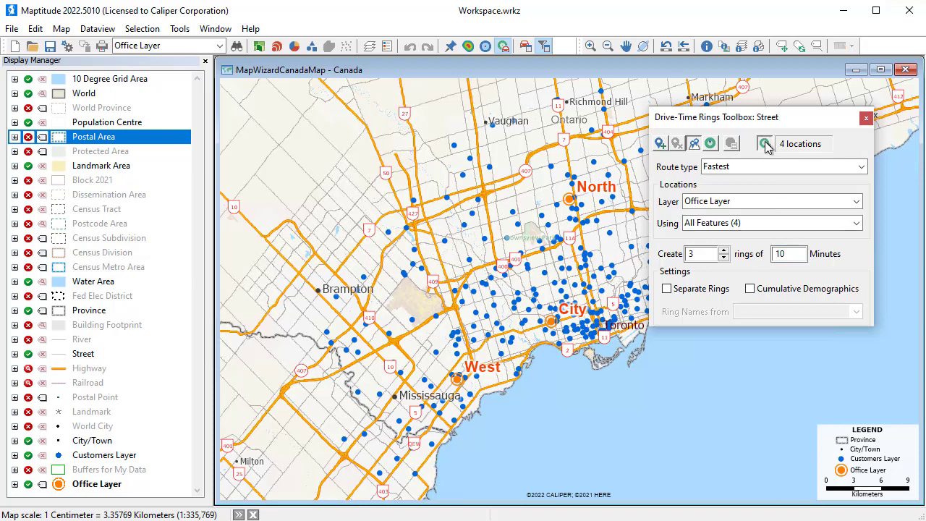
click(563, 277)
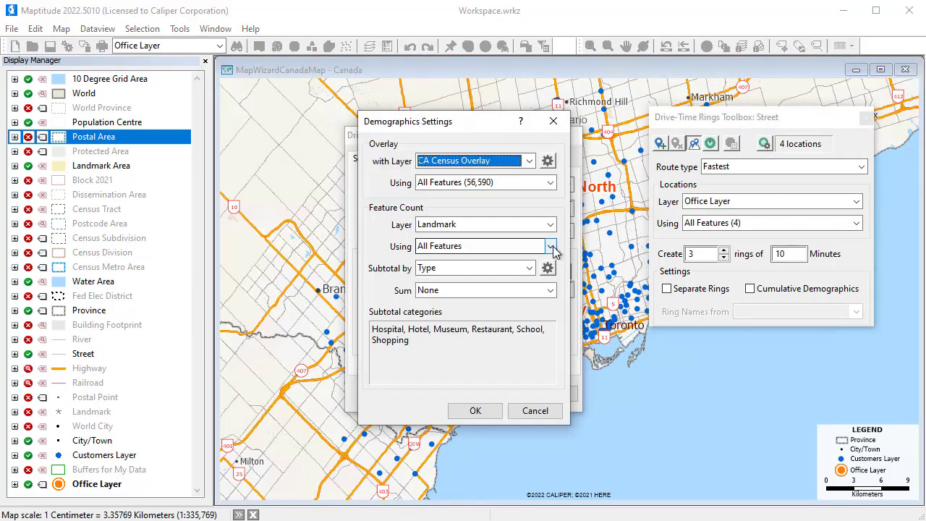
click(550, 225)
click(452, 342)
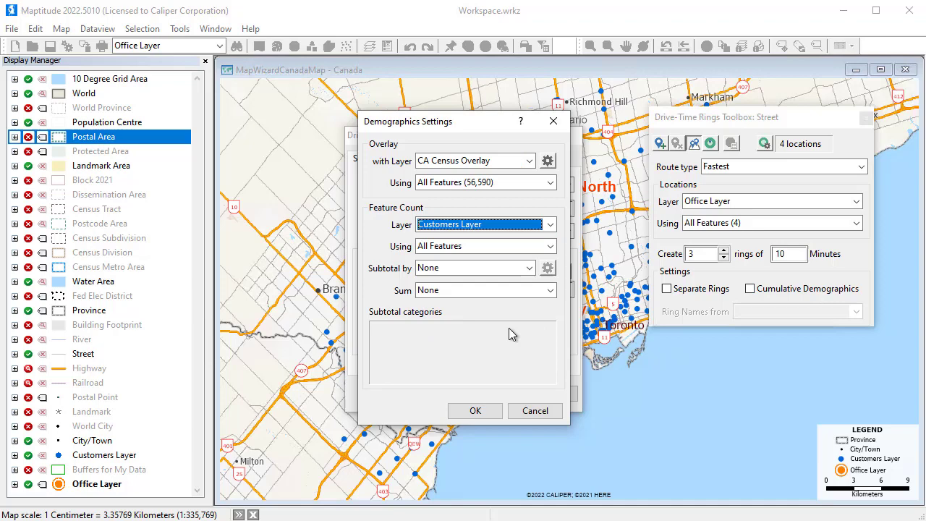
click(507, 291)
click(501, 325)
click(484, 408)
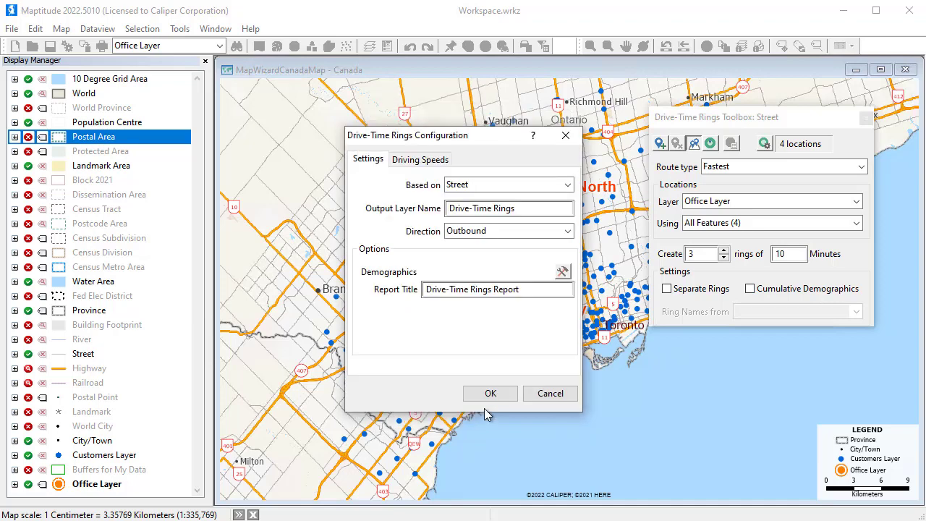
click(486, 399)
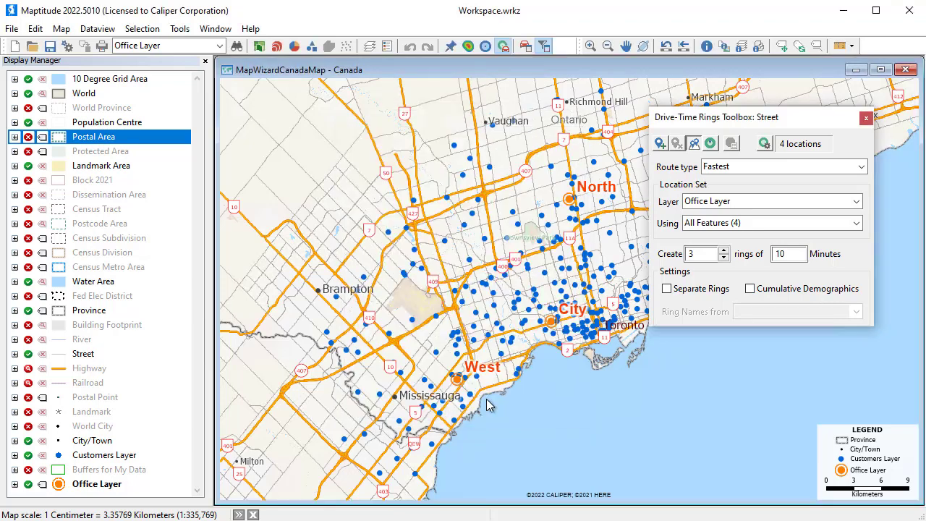
Create the drive-time rings, calculate demographics, and scroll the Drive-Time Rings Report
click(713, 147)
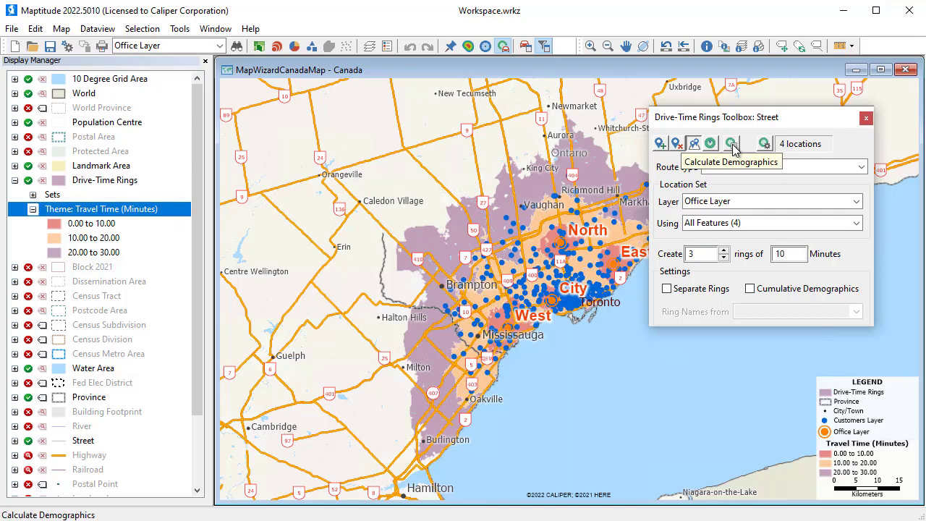
click(733, 145)
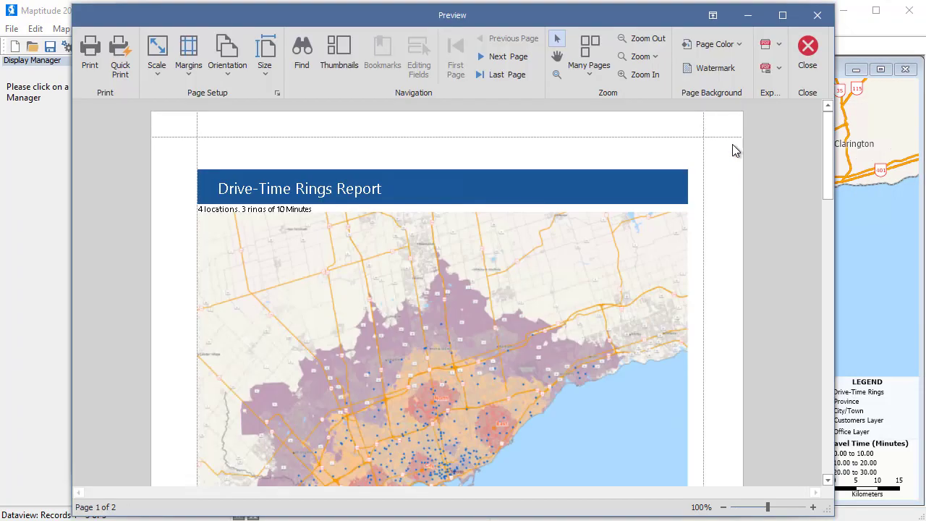
drag(829, 138, 804, 405)
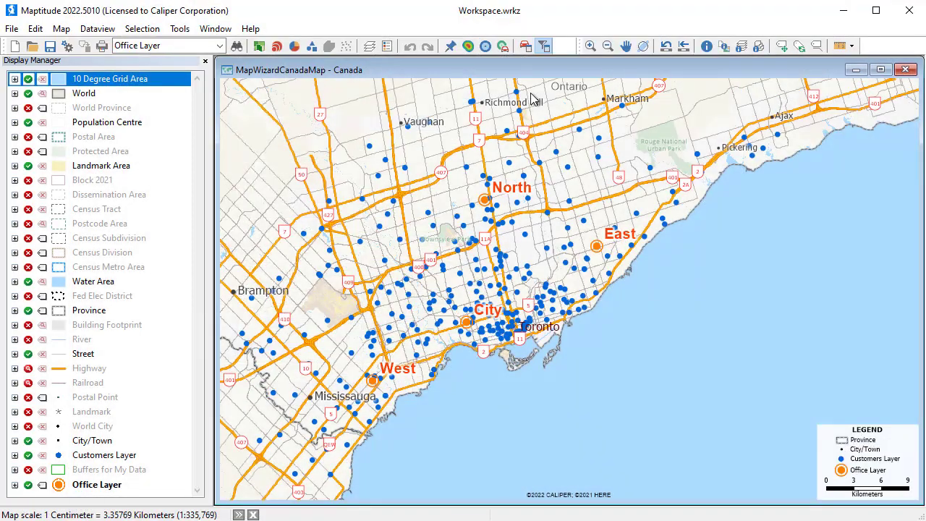
Build a Customers Layer to Office Layer travel time matrix named Customer Accessibility
click(179, 28)
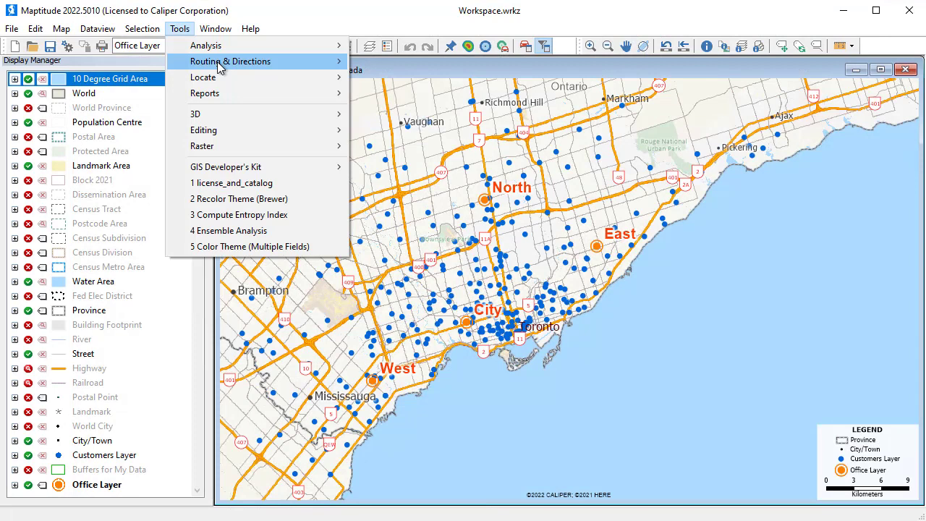
mouse_move(221, 65)
click(416, 126)
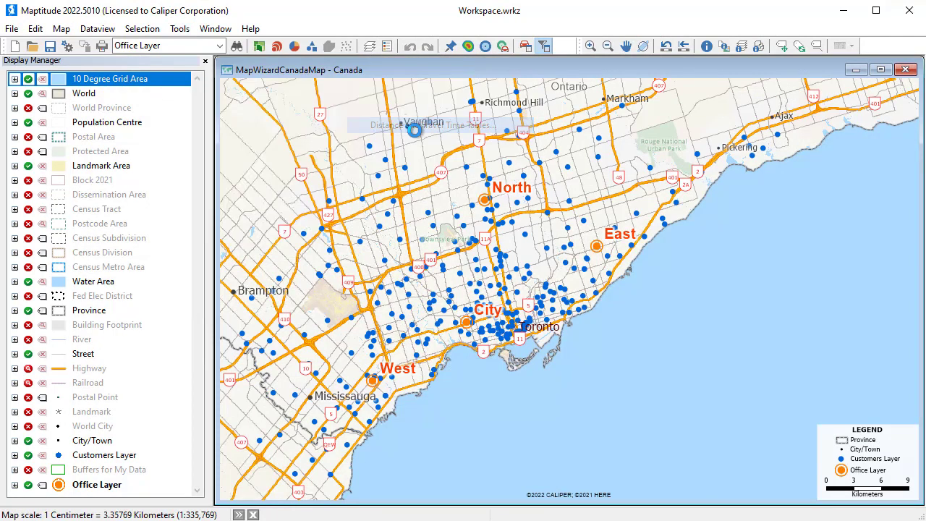
click(418, 99)
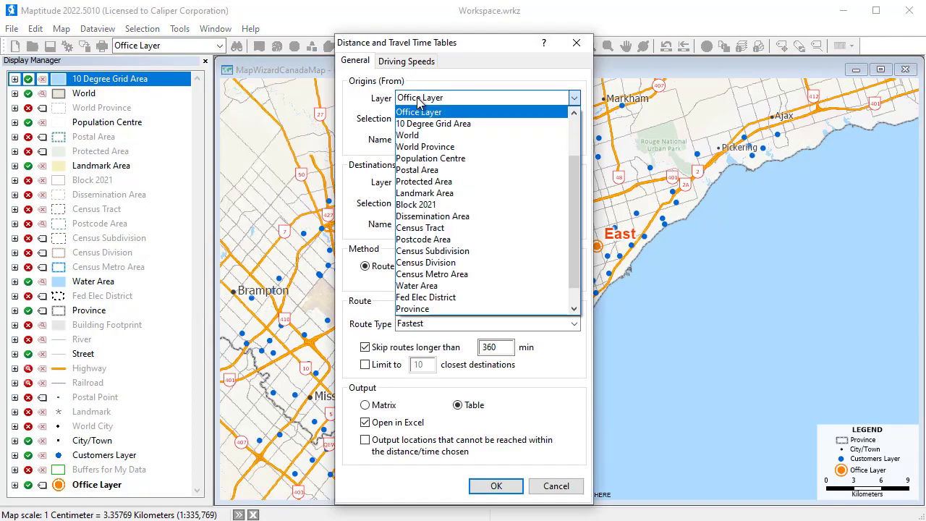
scroll(418, 108, up, 1)
click(427, 134)
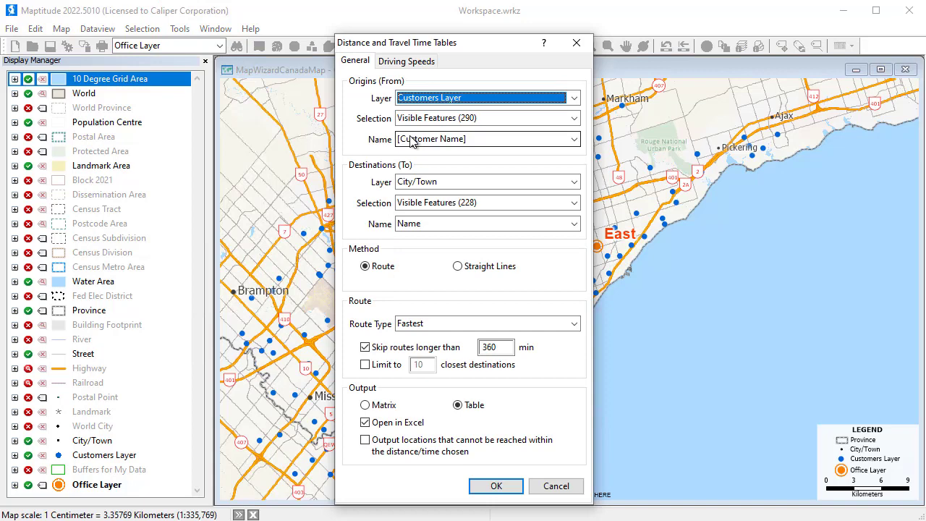
click(416, 185)
click(418, 218)
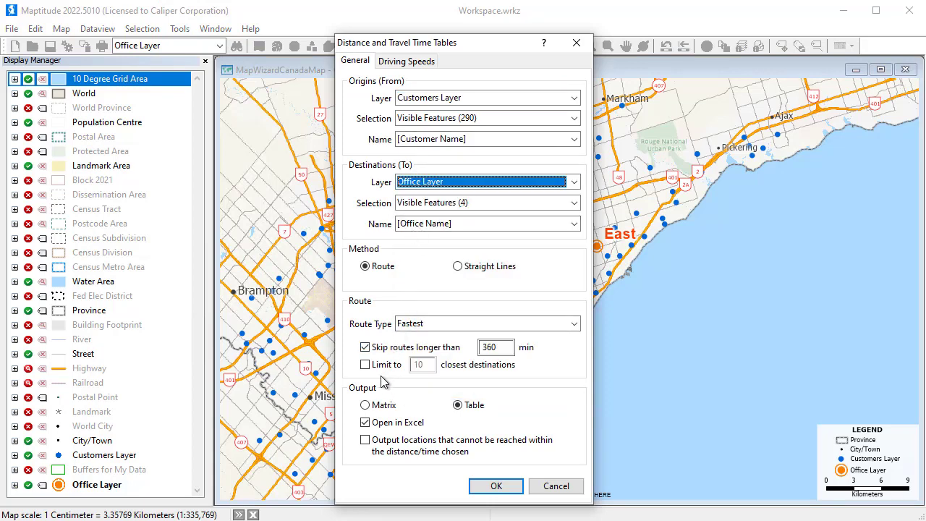
click(381, 406)
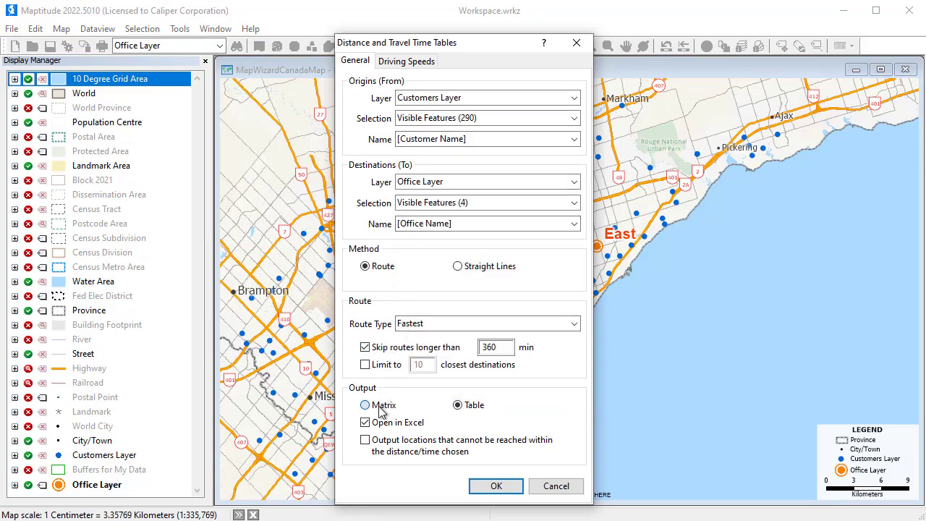
click(491, 490)
text(Customer Acc)
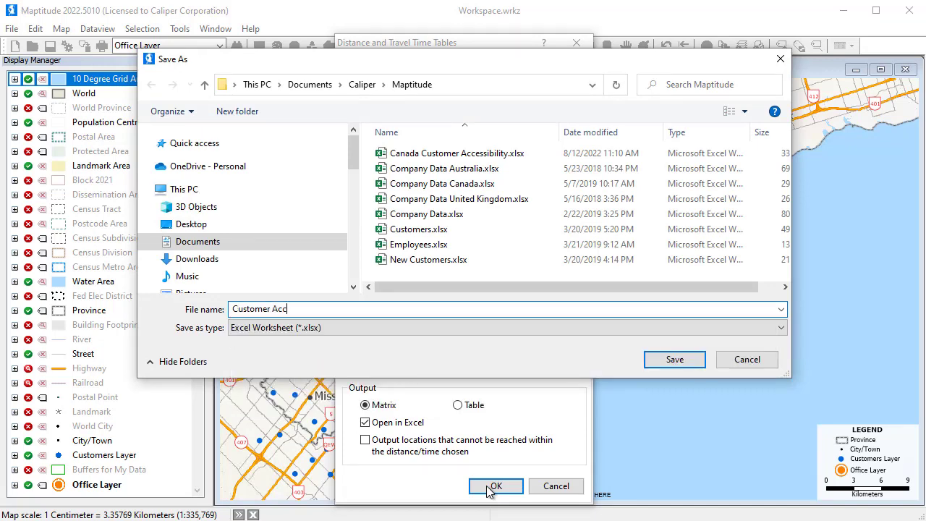
text(essibility)
Save the matrix, review the travel times in Excel, and close the workbook
key(Return)
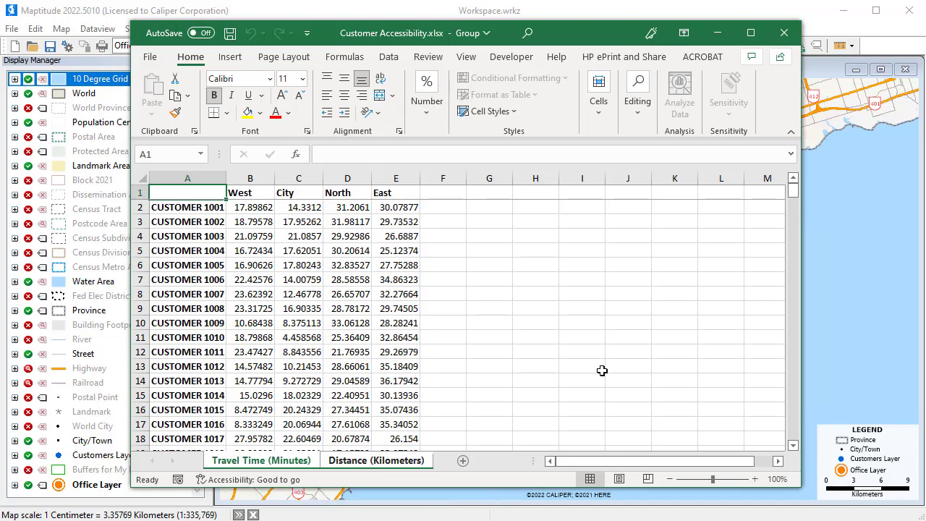
click(786, 34)
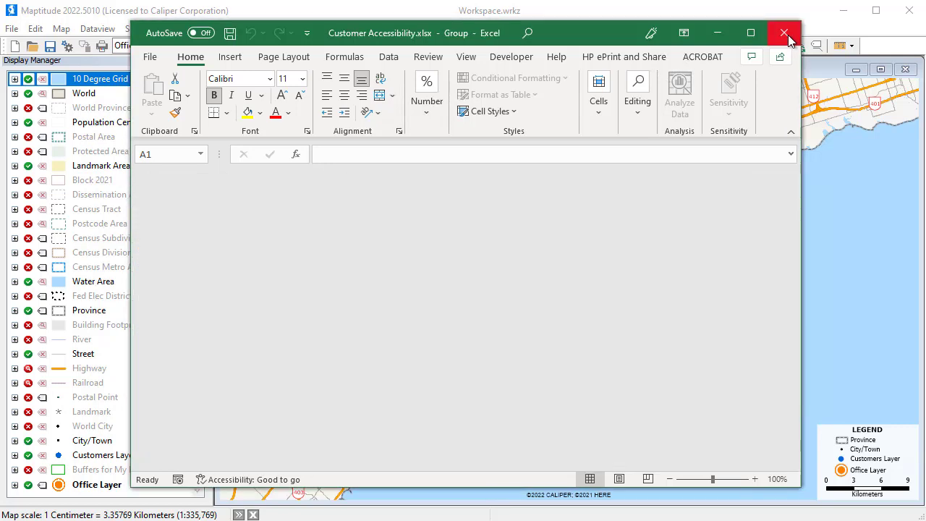
click(786, 34)
Optimize the office stops into the fastest 95.2 km loop and briefly view the East directions
click(526, 45)
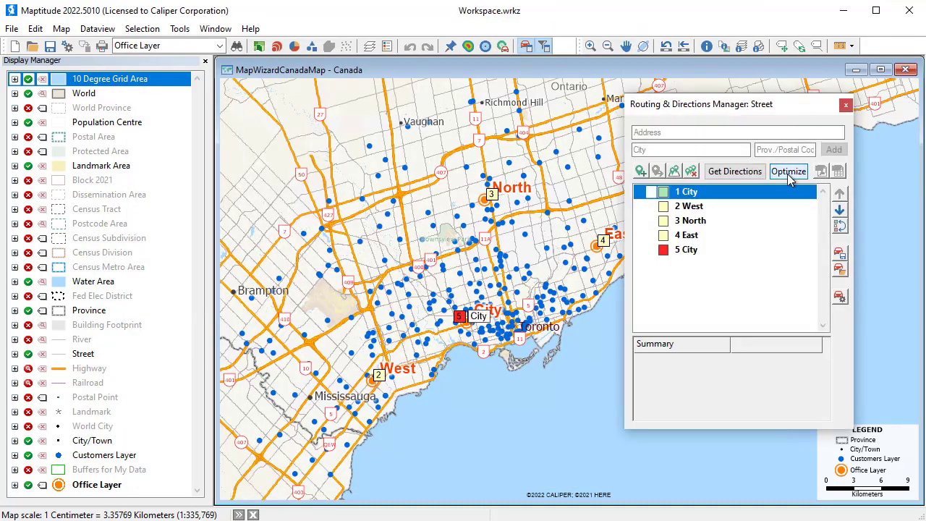
click(788, 174)
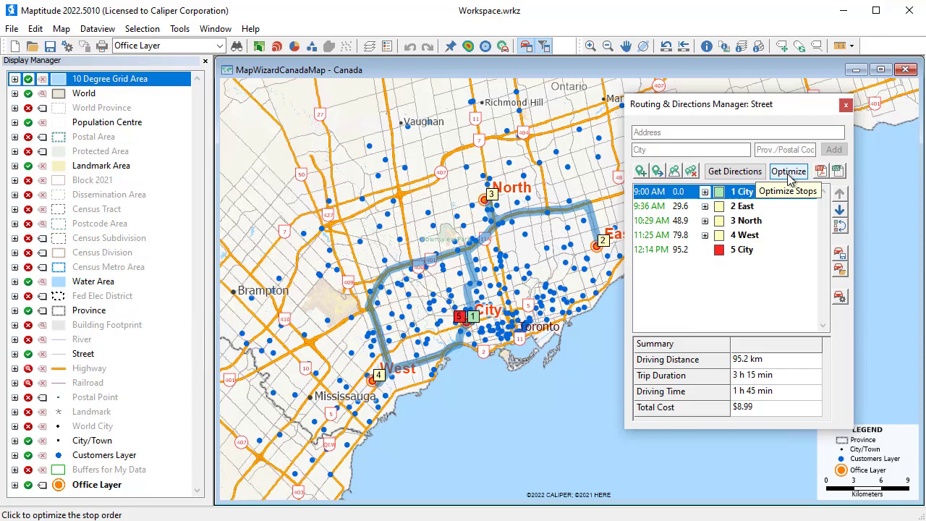
click(705, 207)
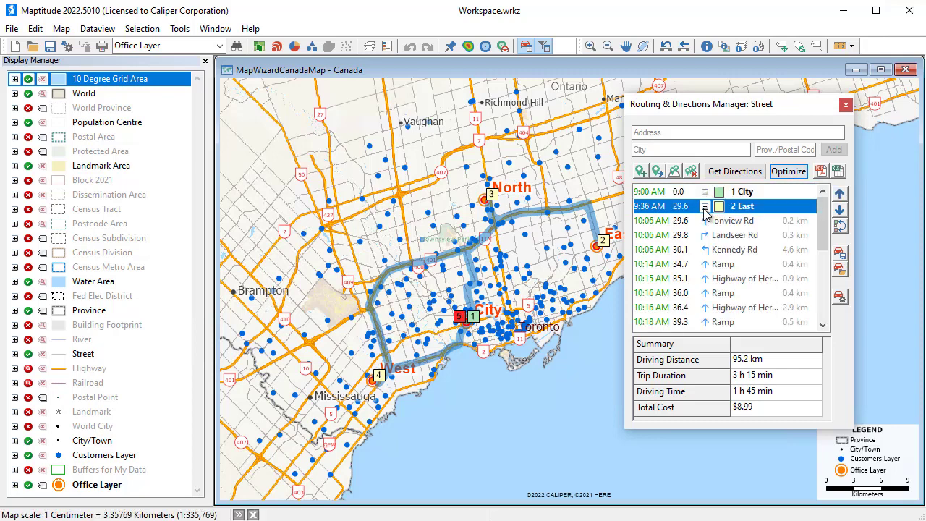
click(704, 207)
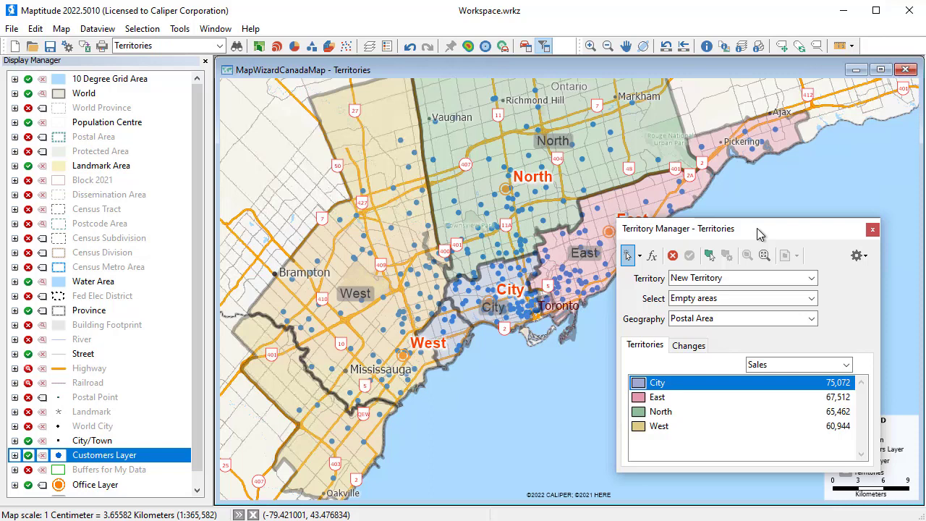
Edit the West territory using 'Any area & prevent overlapping territories' selection, showing sales changes
click(734, 279)
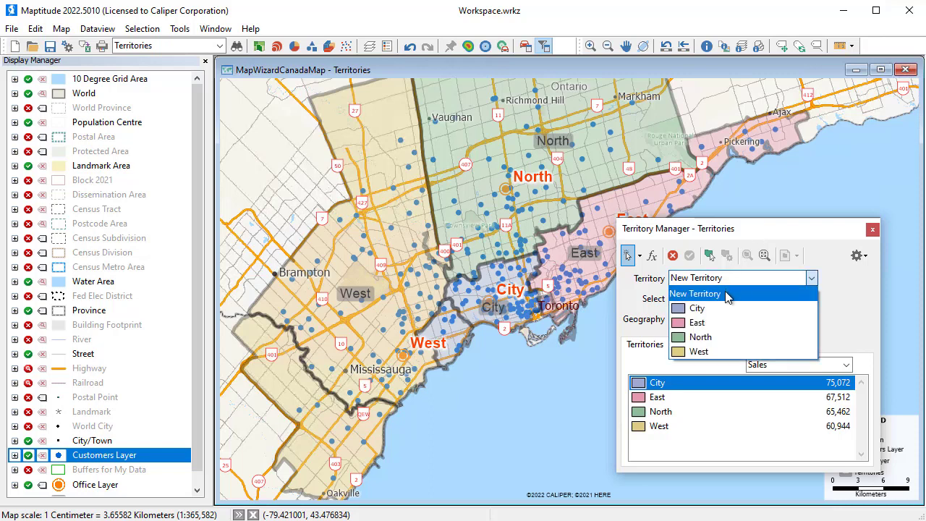
click(716, 354)
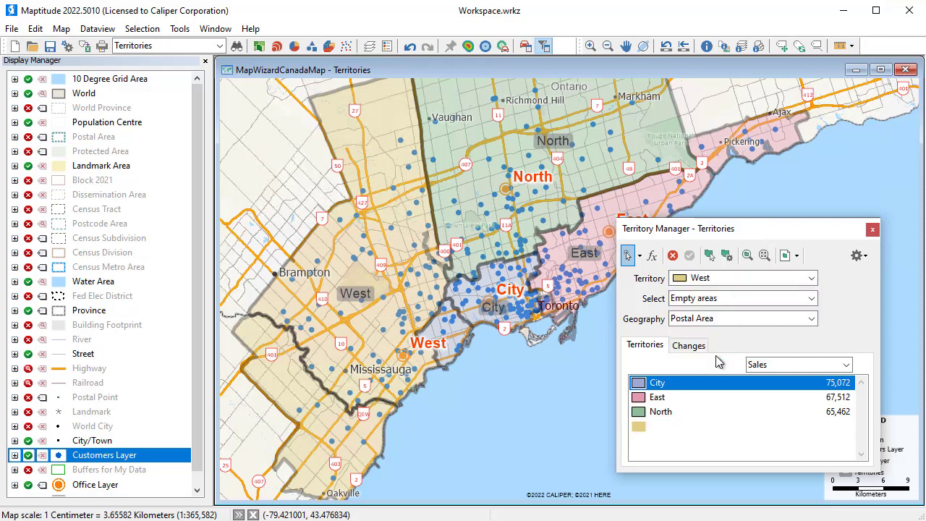
click(708, 305)
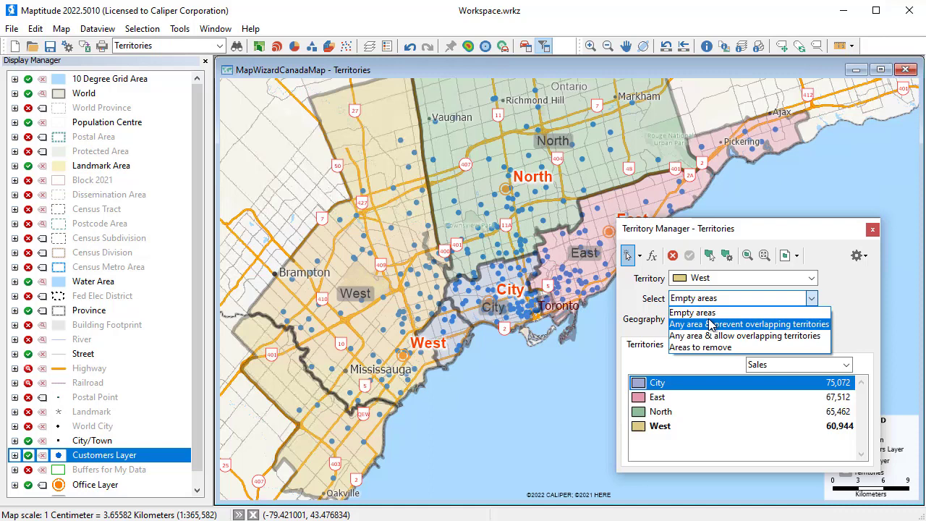
click(713, 323)
click(684, 347)
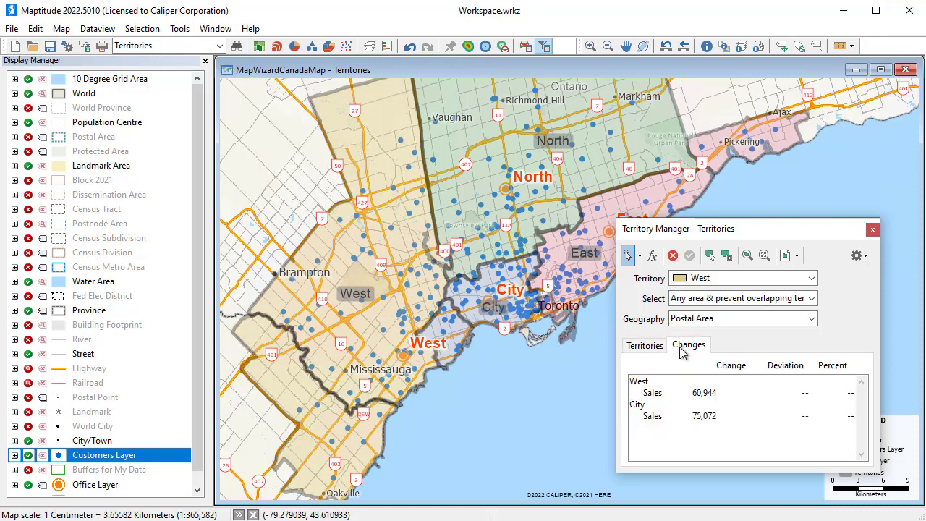
Move four boundary postal areas from City into West and save, raising West to 67,129
click(452, 324)
click(438, 333)
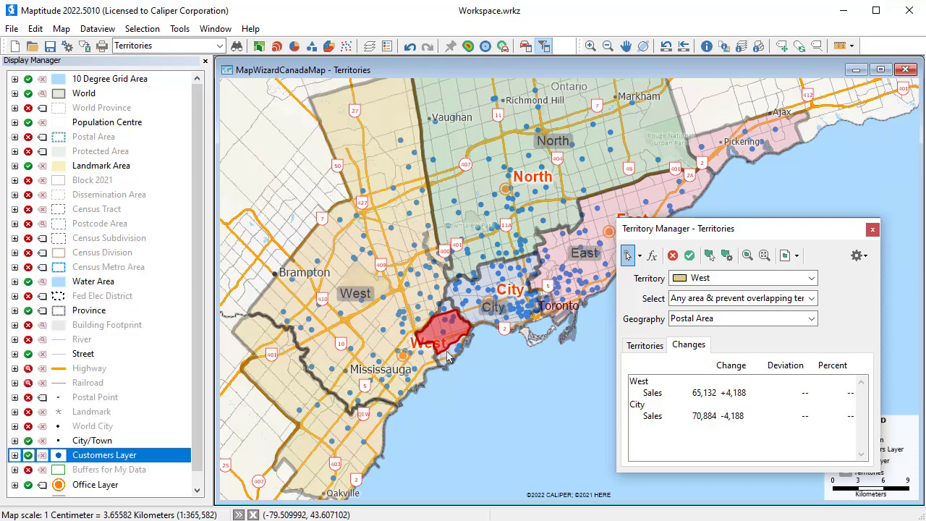
click(449, 356)
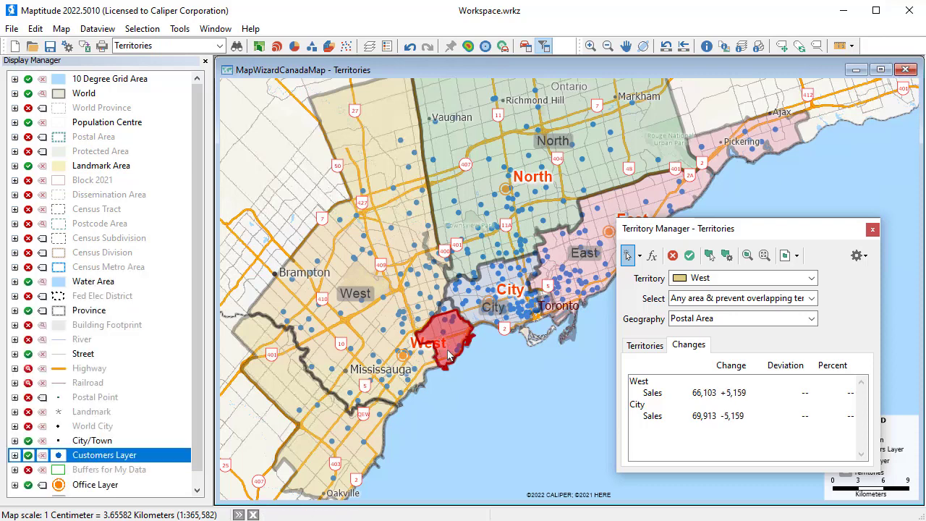
click(449, 312)
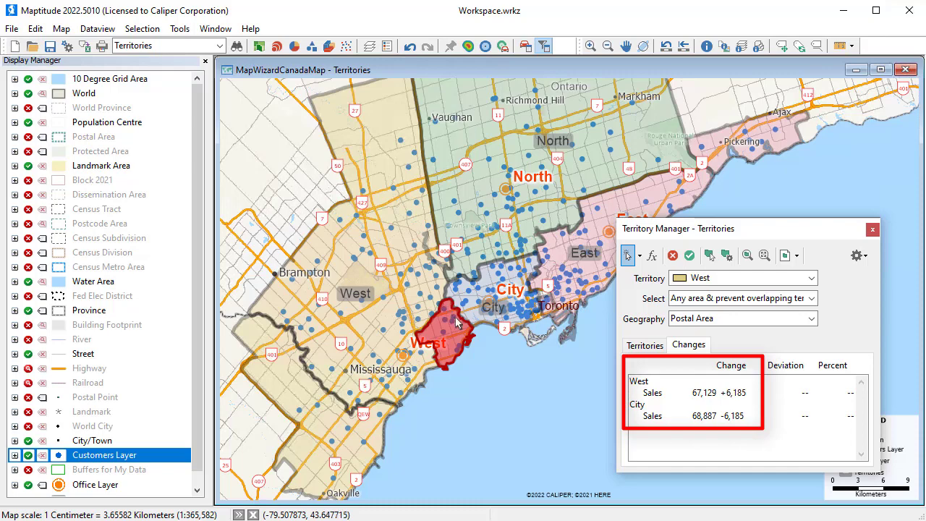
click(691, 256)
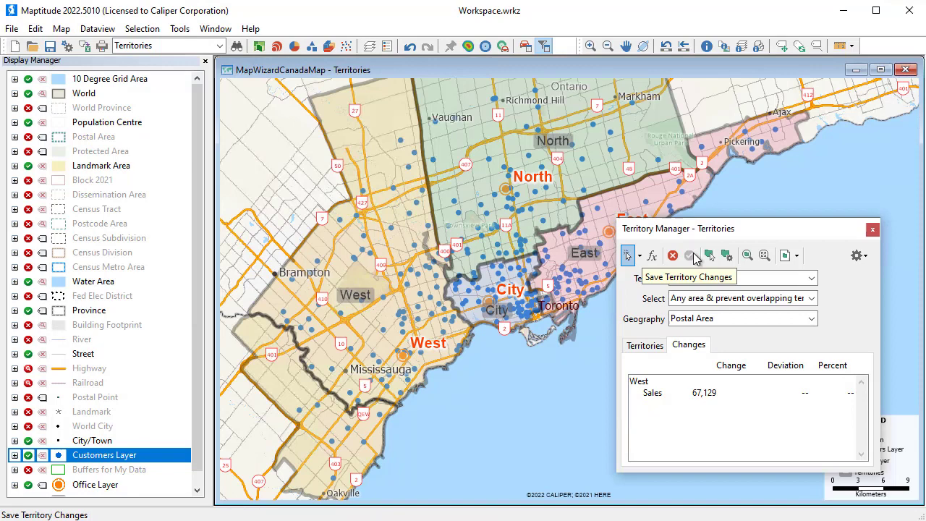
click(644, 346)
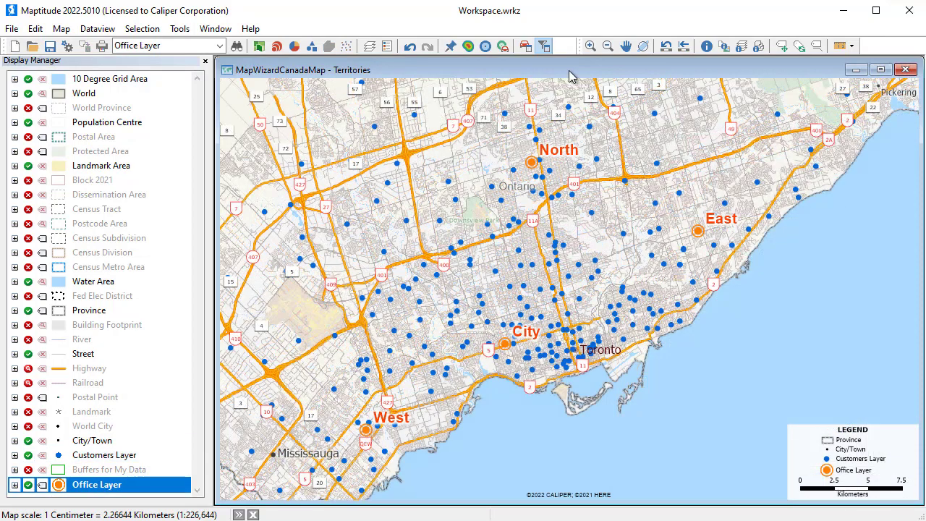
Start a Facility Location analysis with Customers as clients, Offices as candidates, and fastest driving routes
click(179, 29)
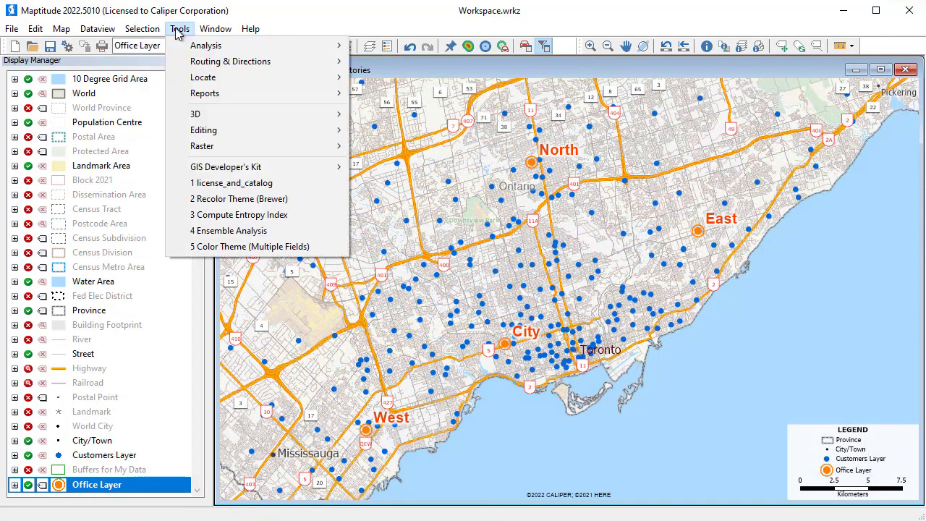
mouse_move(210, 46)
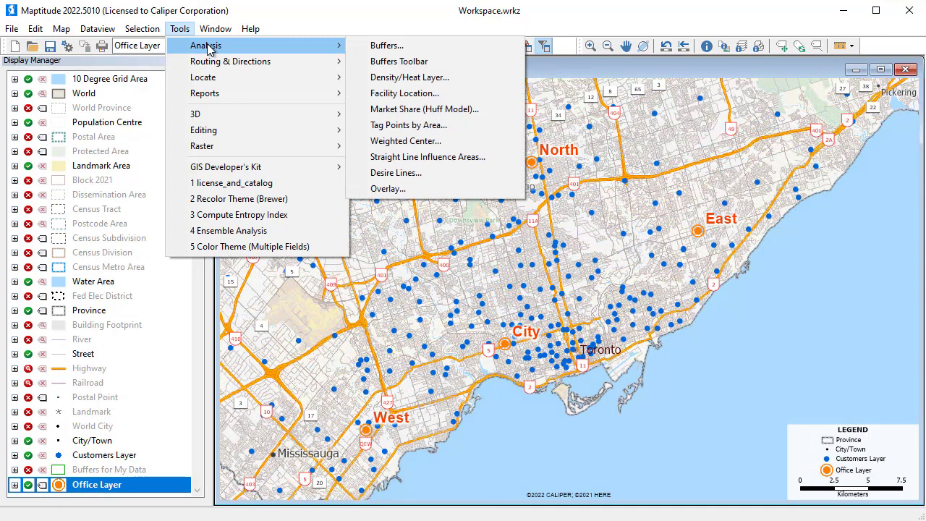
click(404, 94)
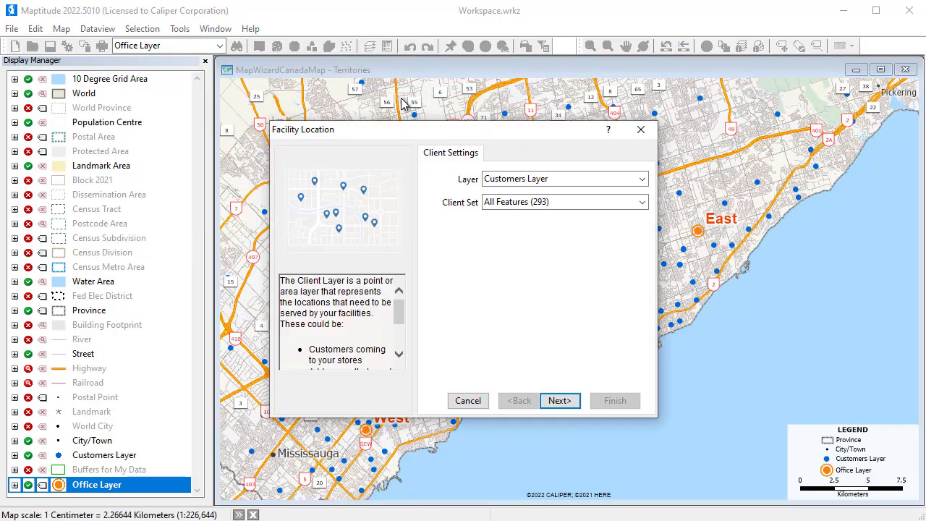
click(558, 402)
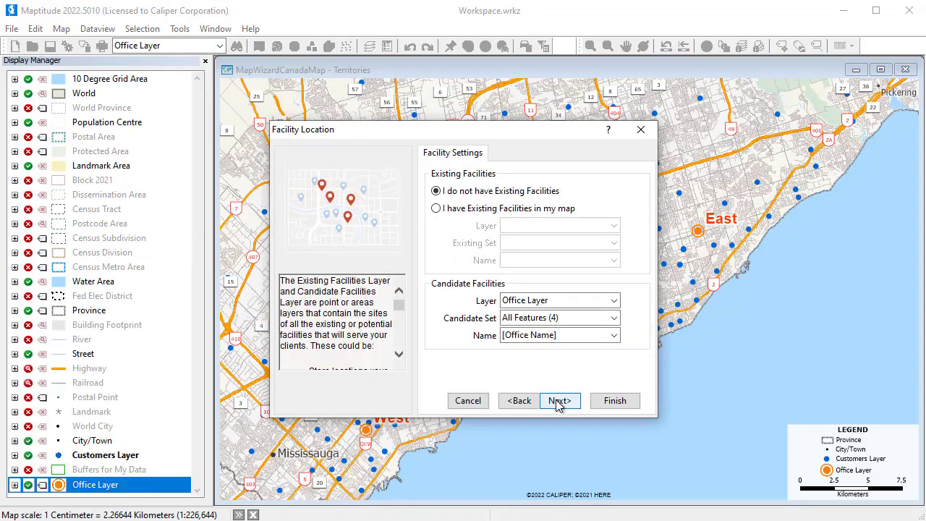
click(557, 404)
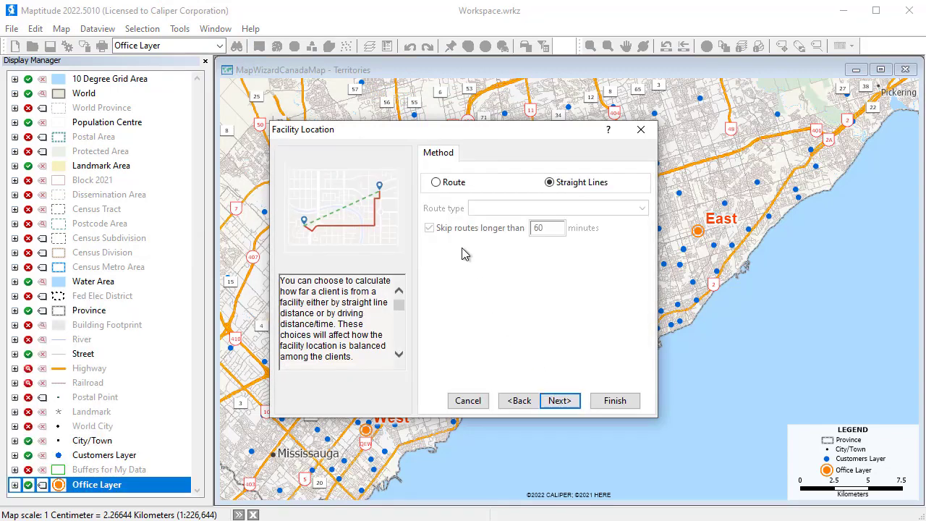
click(437, 186)
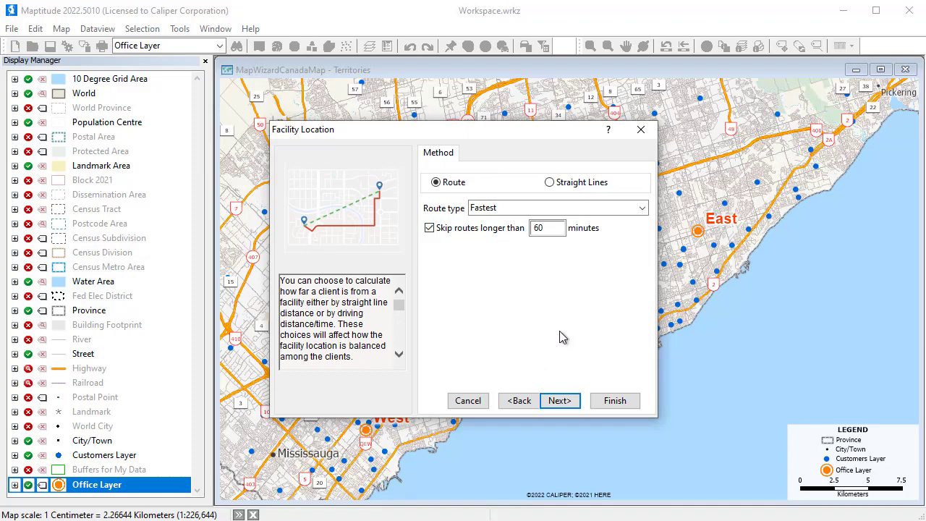
click(560, 402)
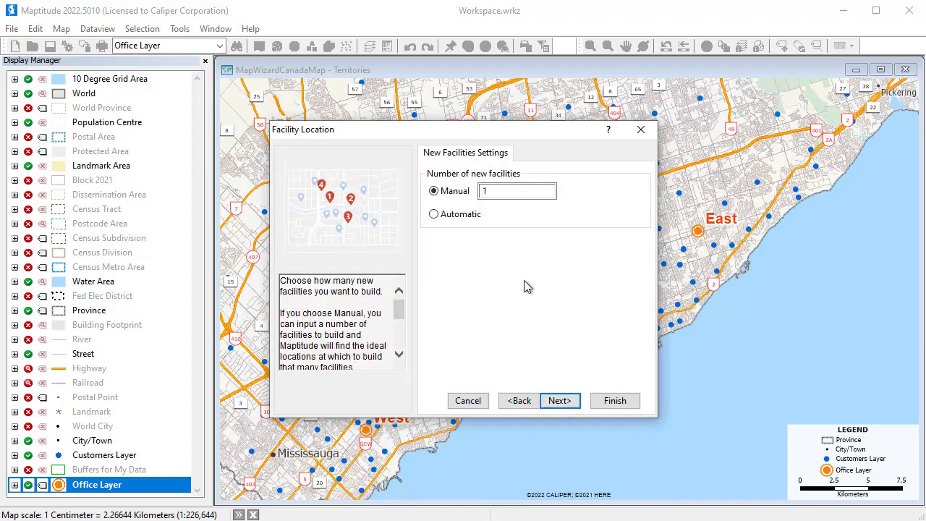
Enter 4 as the new facility count and weight customers by Sales
double_click(480, 193)
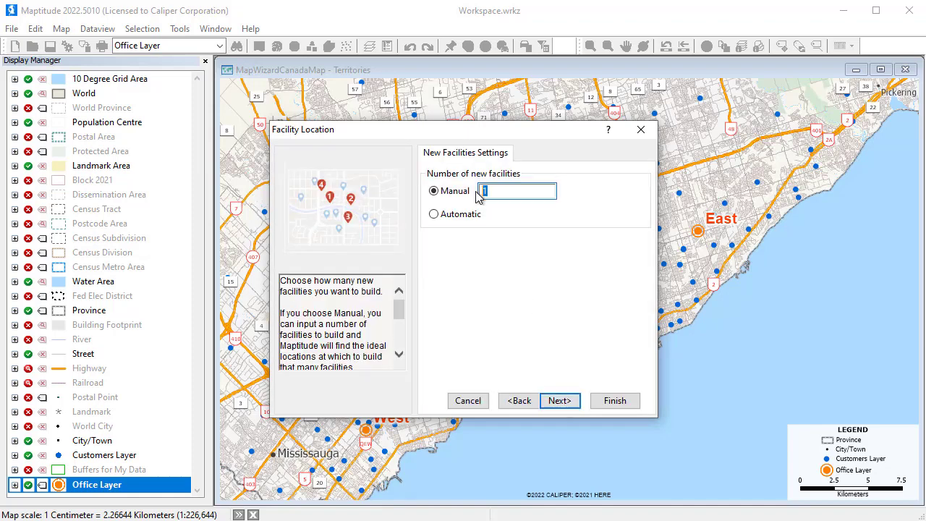
text(4)
click(560, 401)
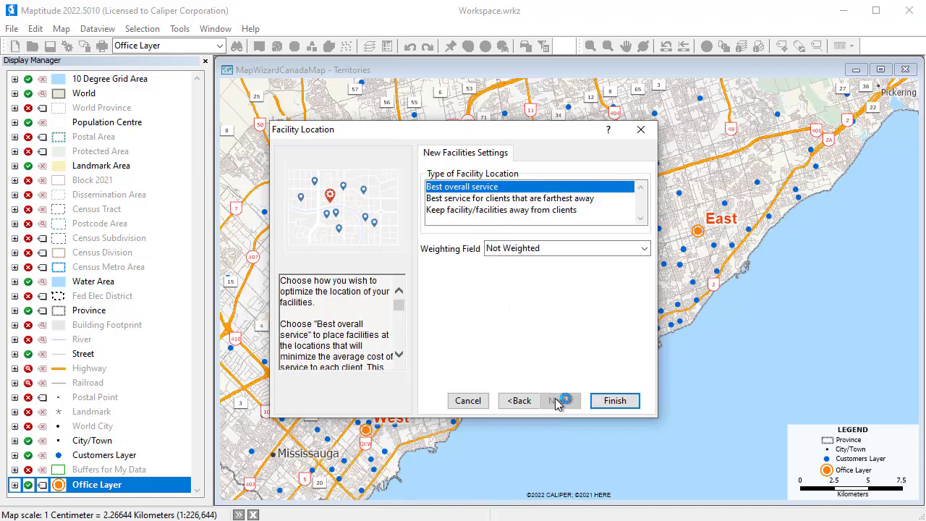
click(506, 253)
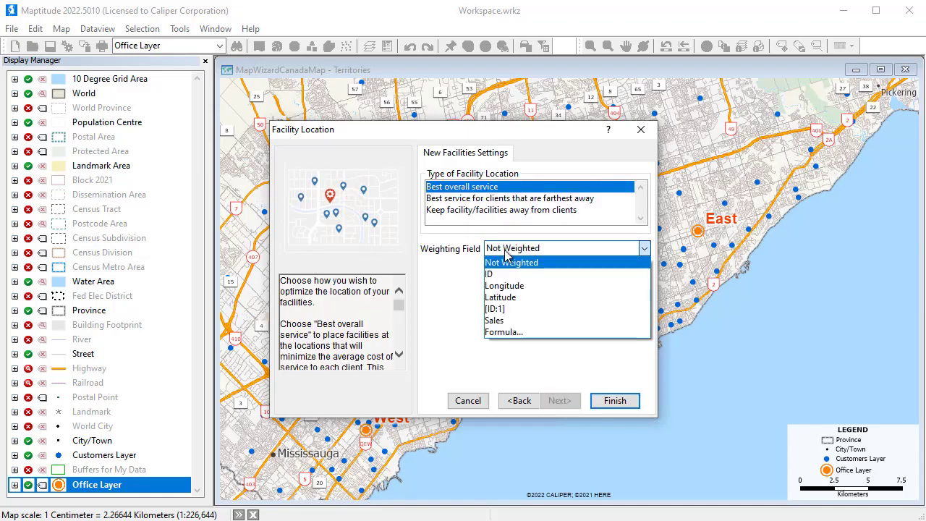
click(511, 321)
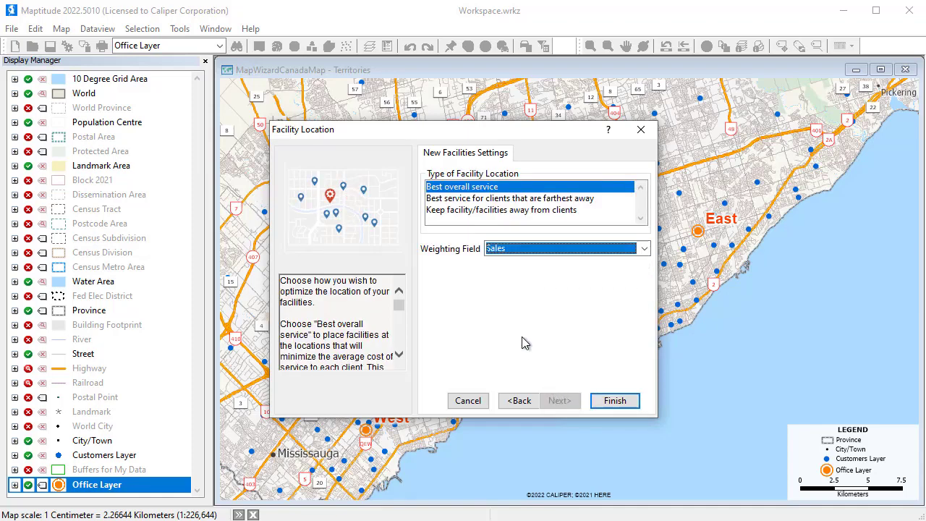
Run the facility location analysis to choose the best offices
click(614, 401)
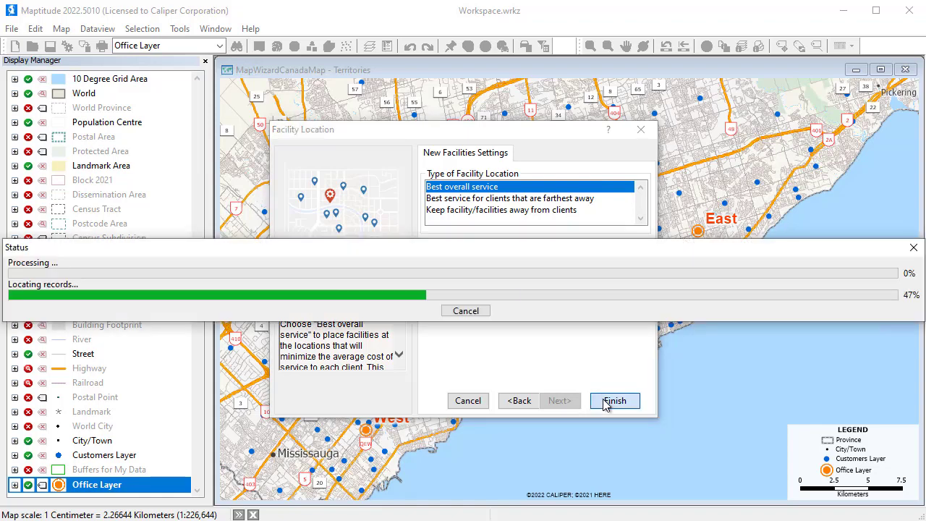